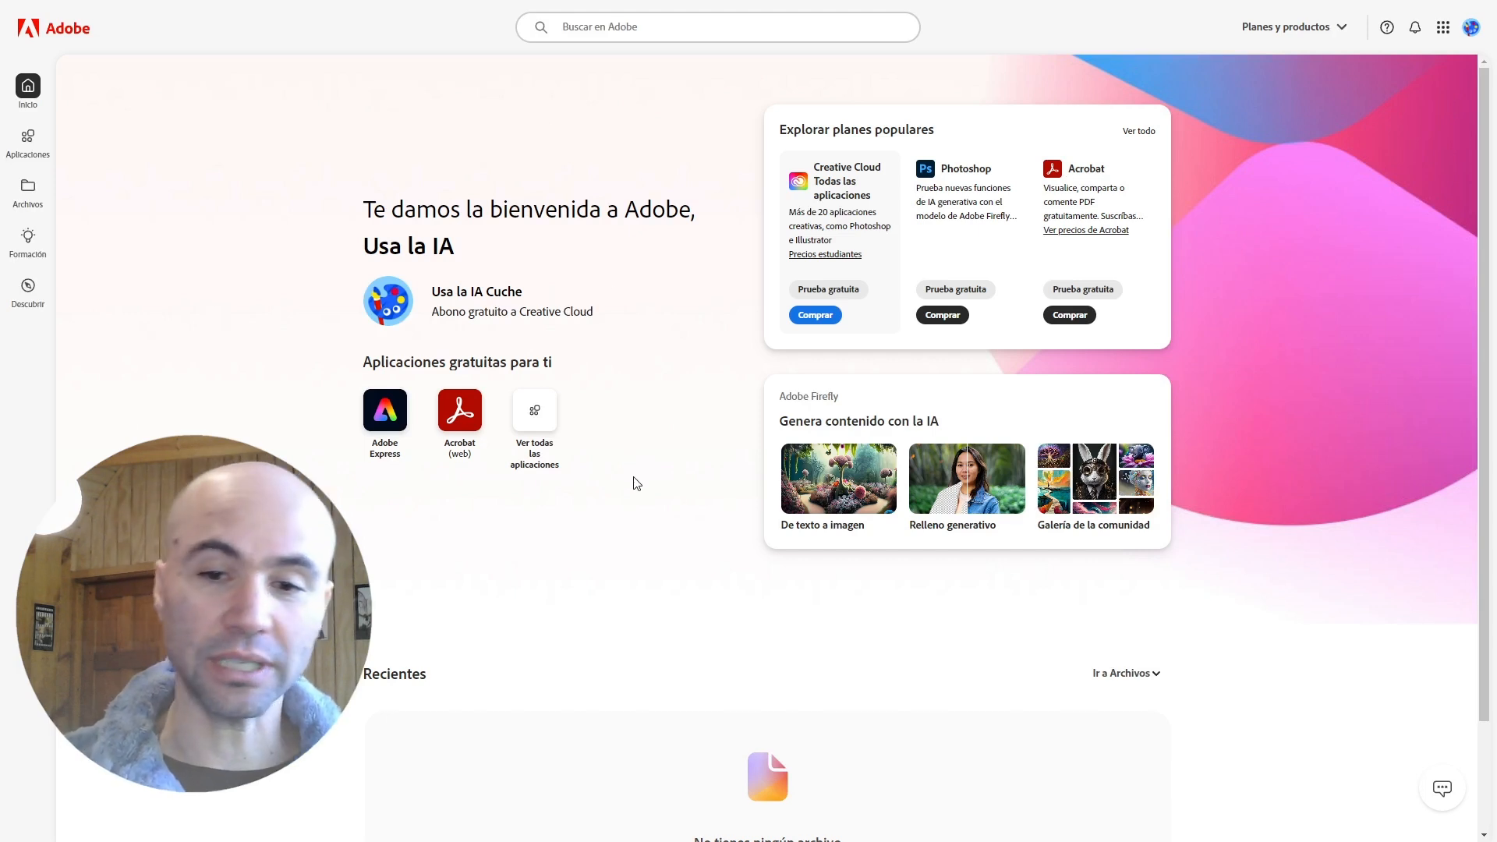
# Go to the Adobe Firefly home page and open the Relleno generativo (vista previa) tool.
pyautogui.click(966, 470)
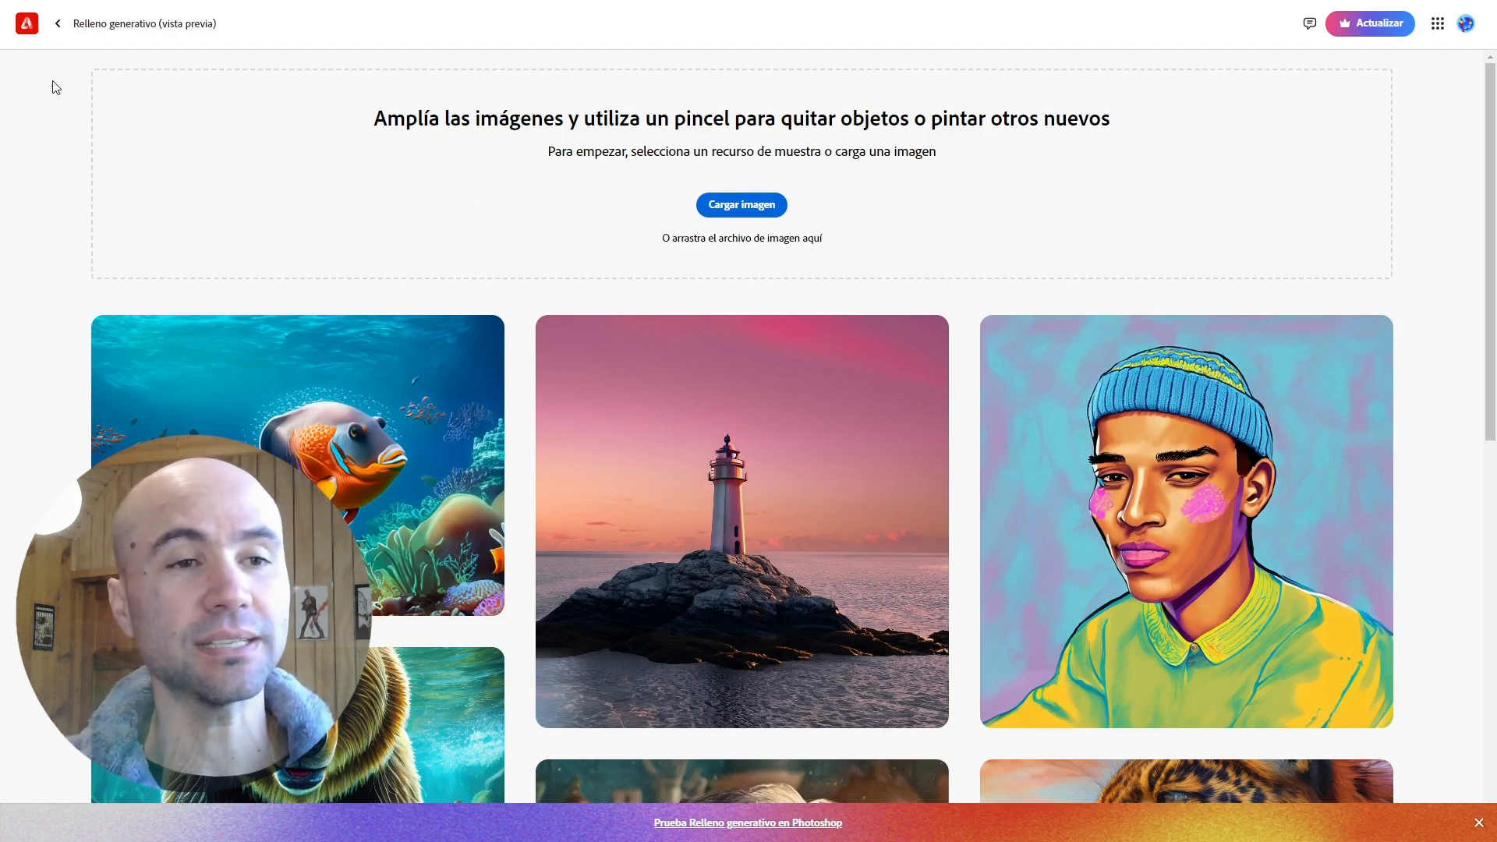
pyautogui.click(28, 26)
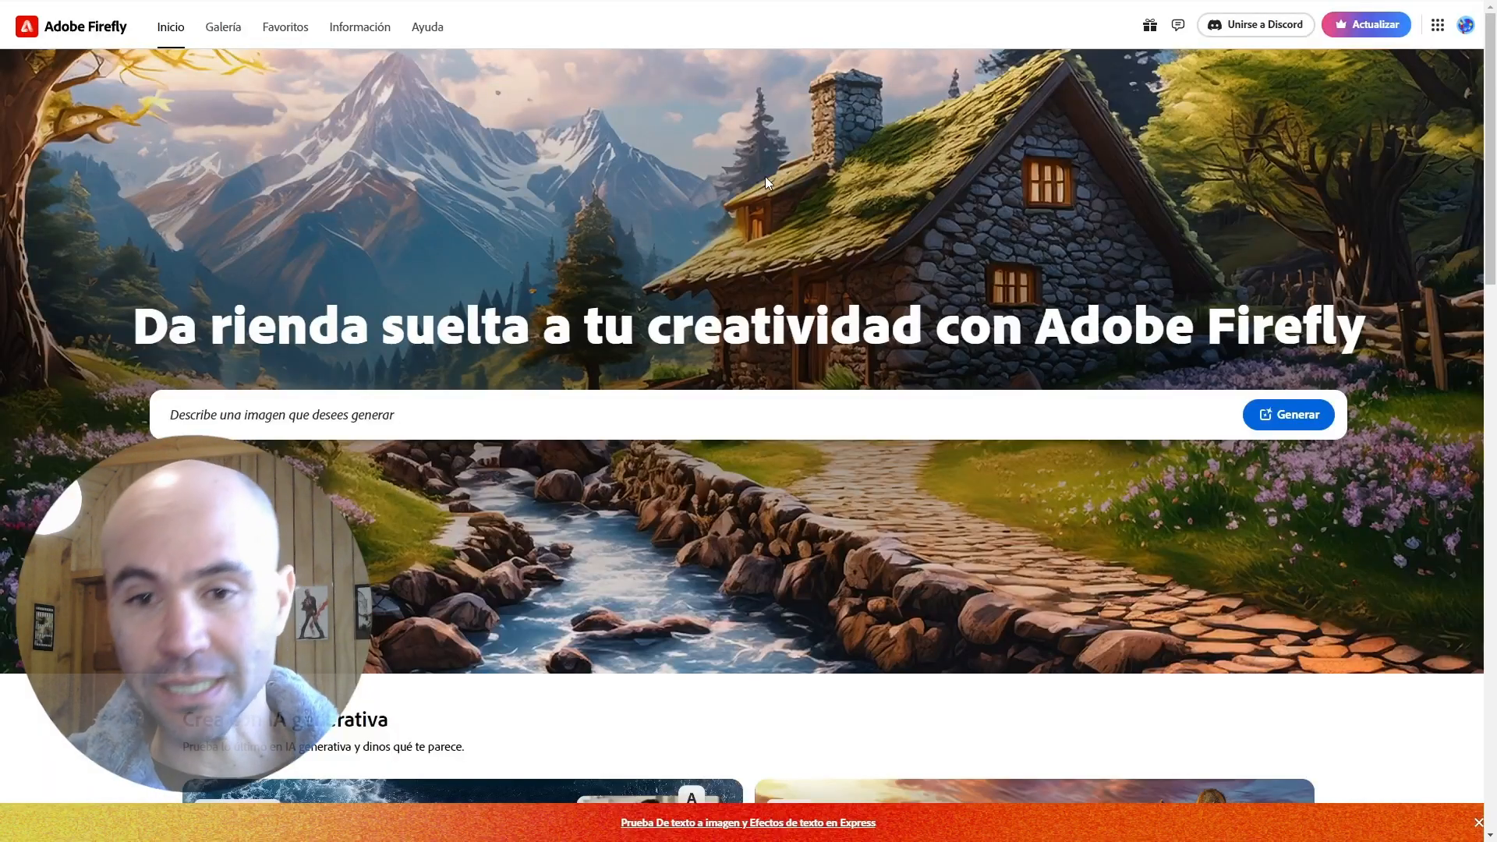
pyautogui.scroll(-9, 807, 273)
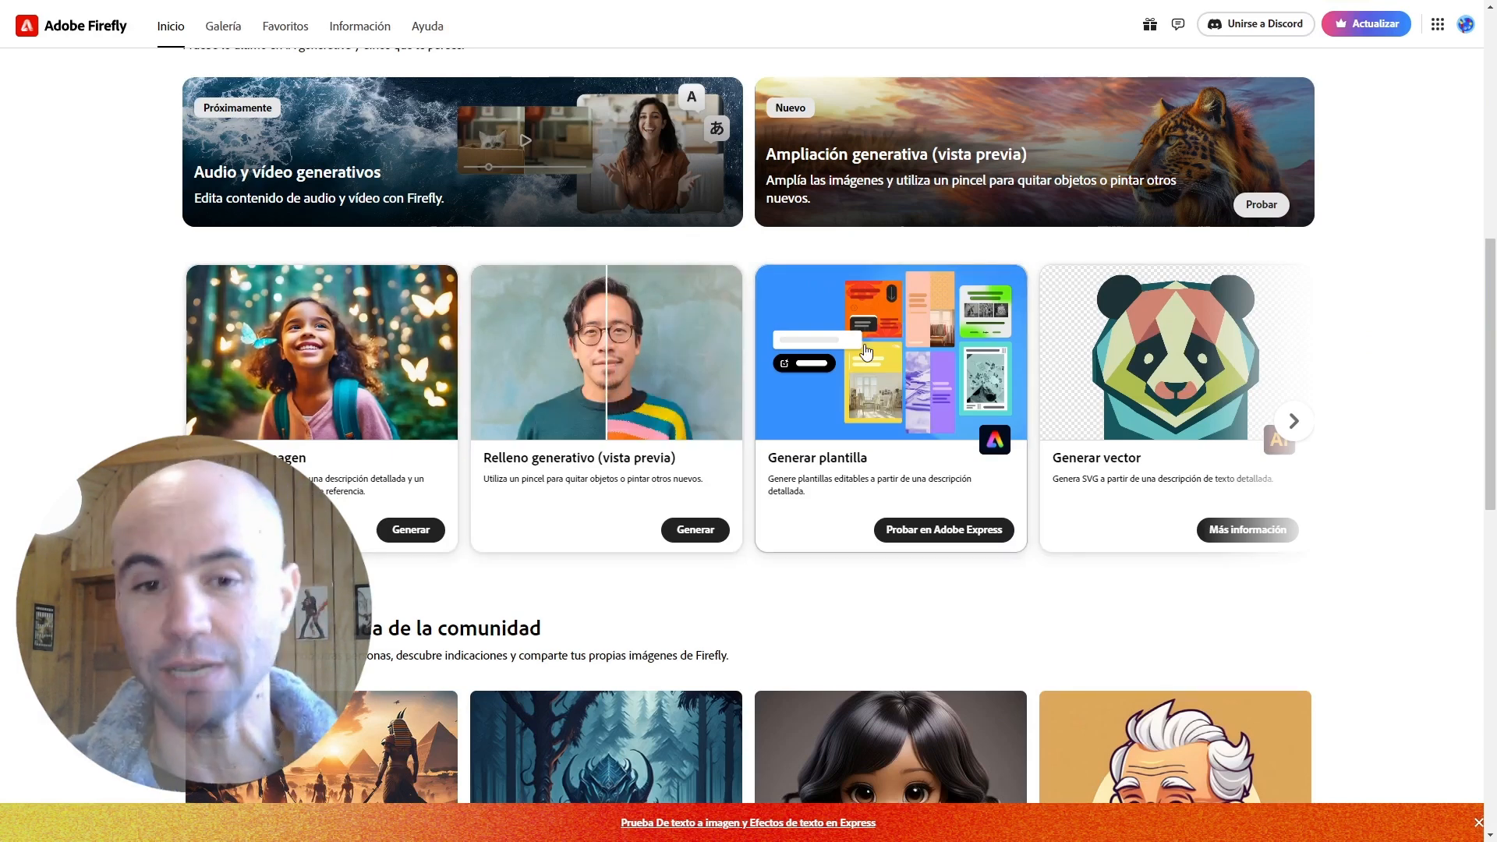
pyautogui.click(633, 337)
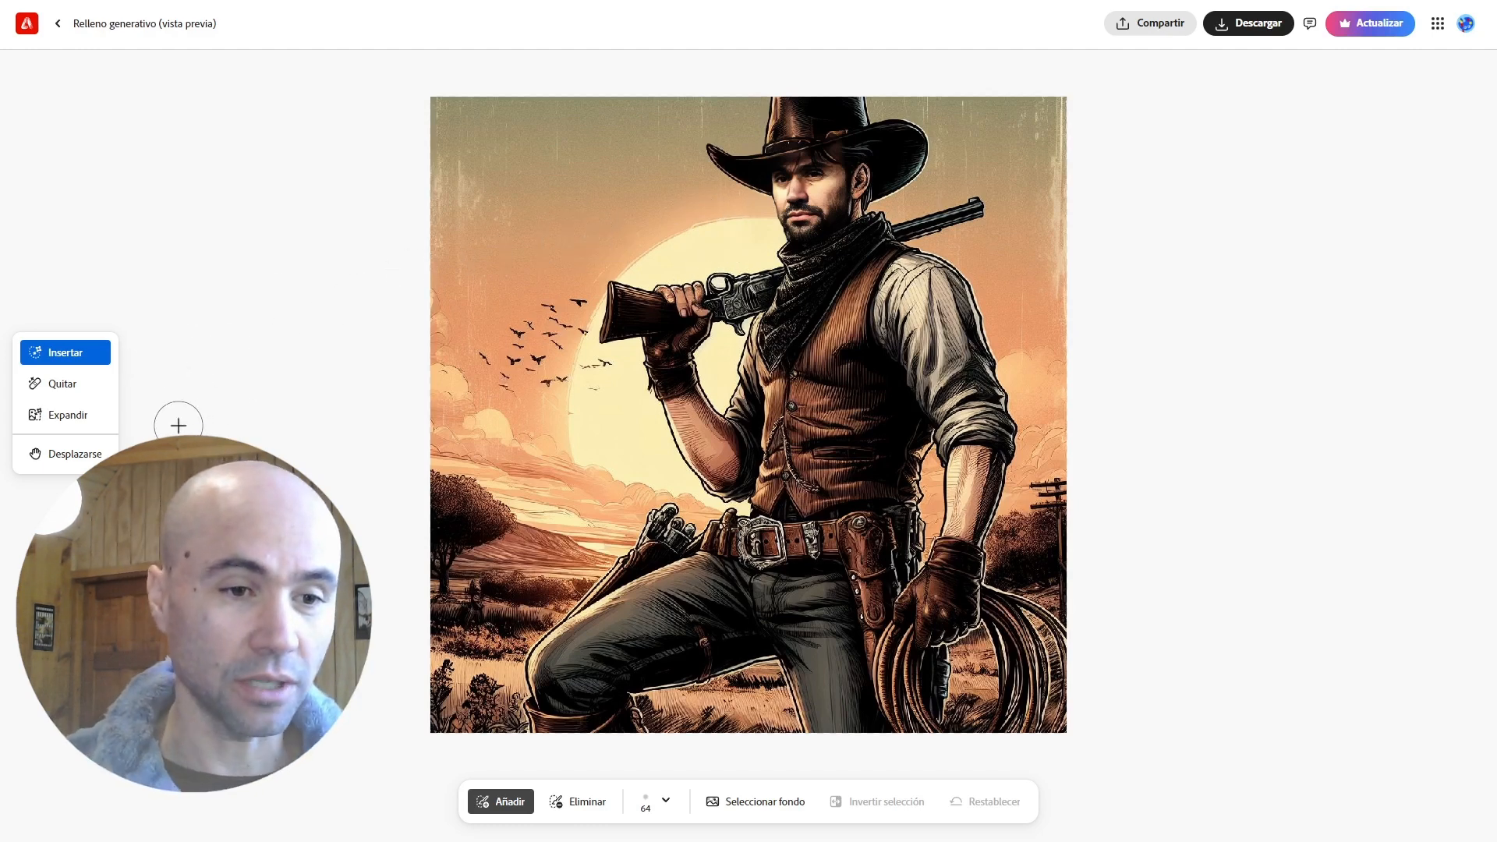
# Expand the cowboy image's canvas in free-form shape on both sides, slightly above the hat and well below the legs.
pyautogui.click(59, 421)
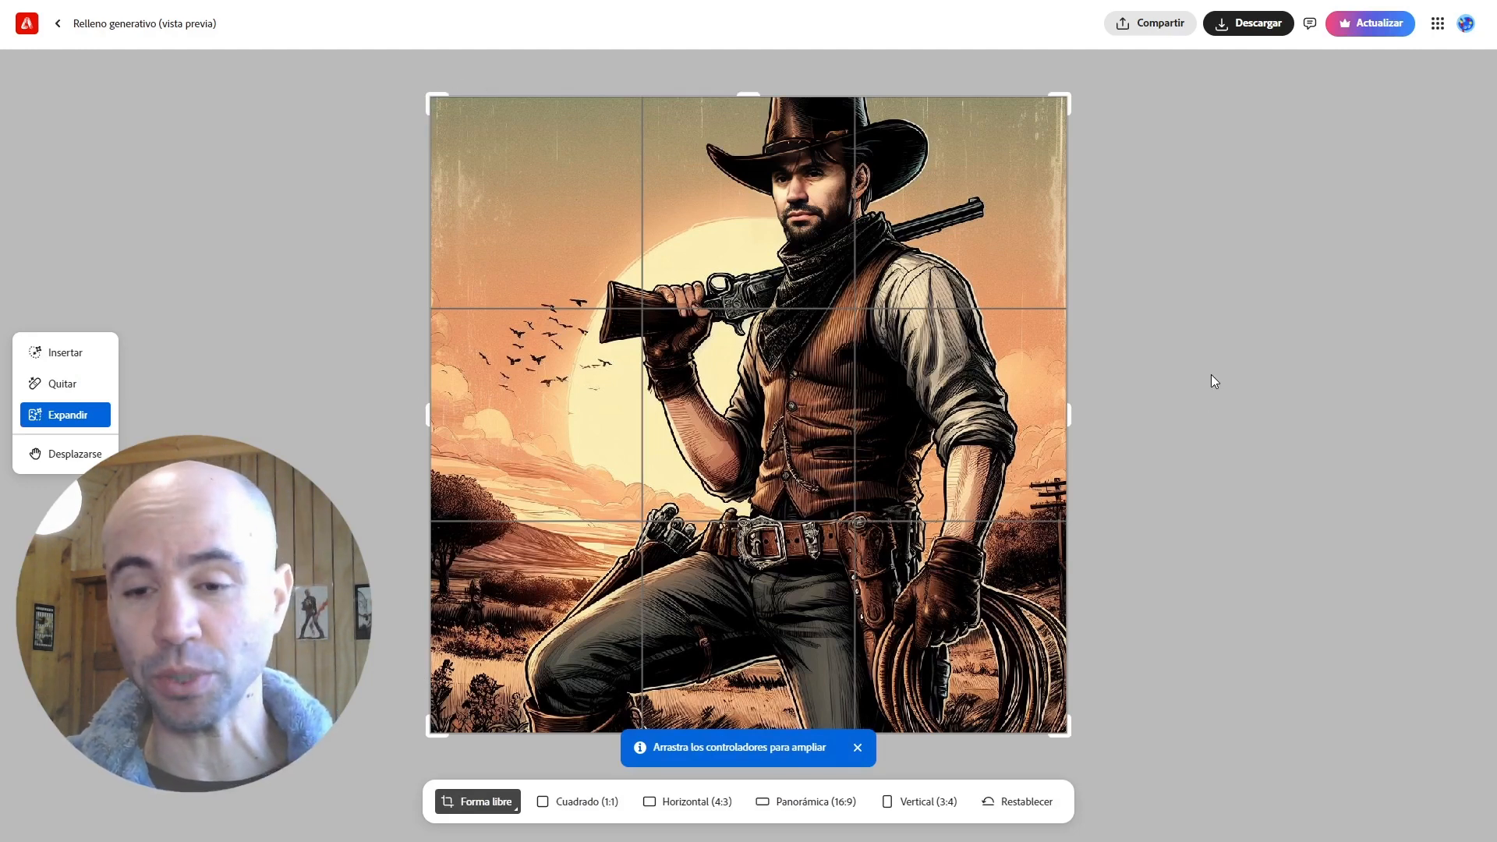
pyautogui.moveTo(1069, 414); pyautogui.dragTo(1140, 414)
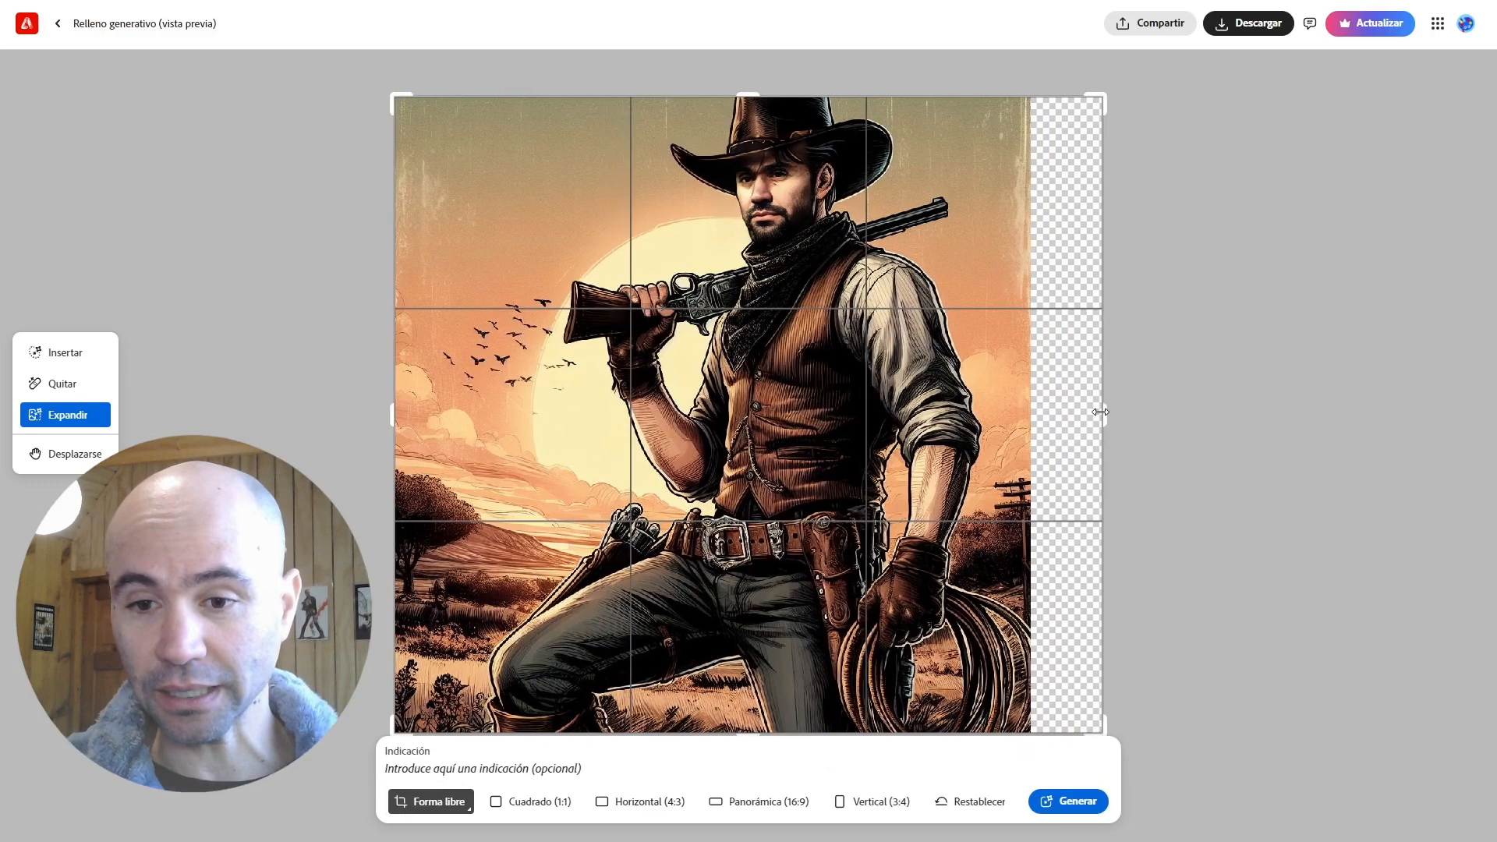
pyautogui.moveTo(392, 421); pyautogui.dragTo(340, 421)
pyautogui.moveTo(748, 94); pyautogui.dragTo(749, 74)
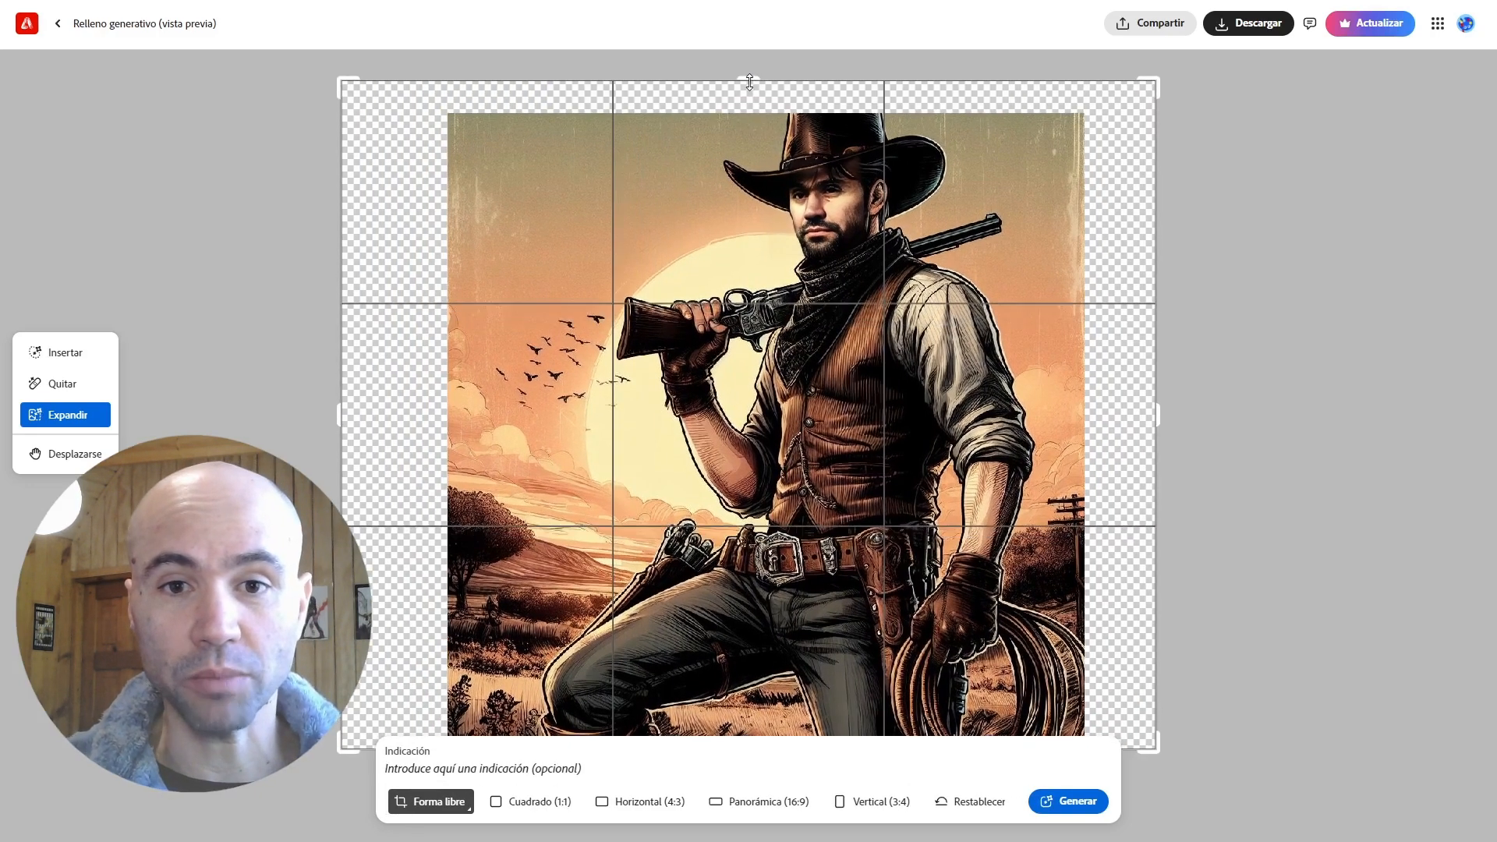
pyautogui.scroll(-3, 1327, 416)
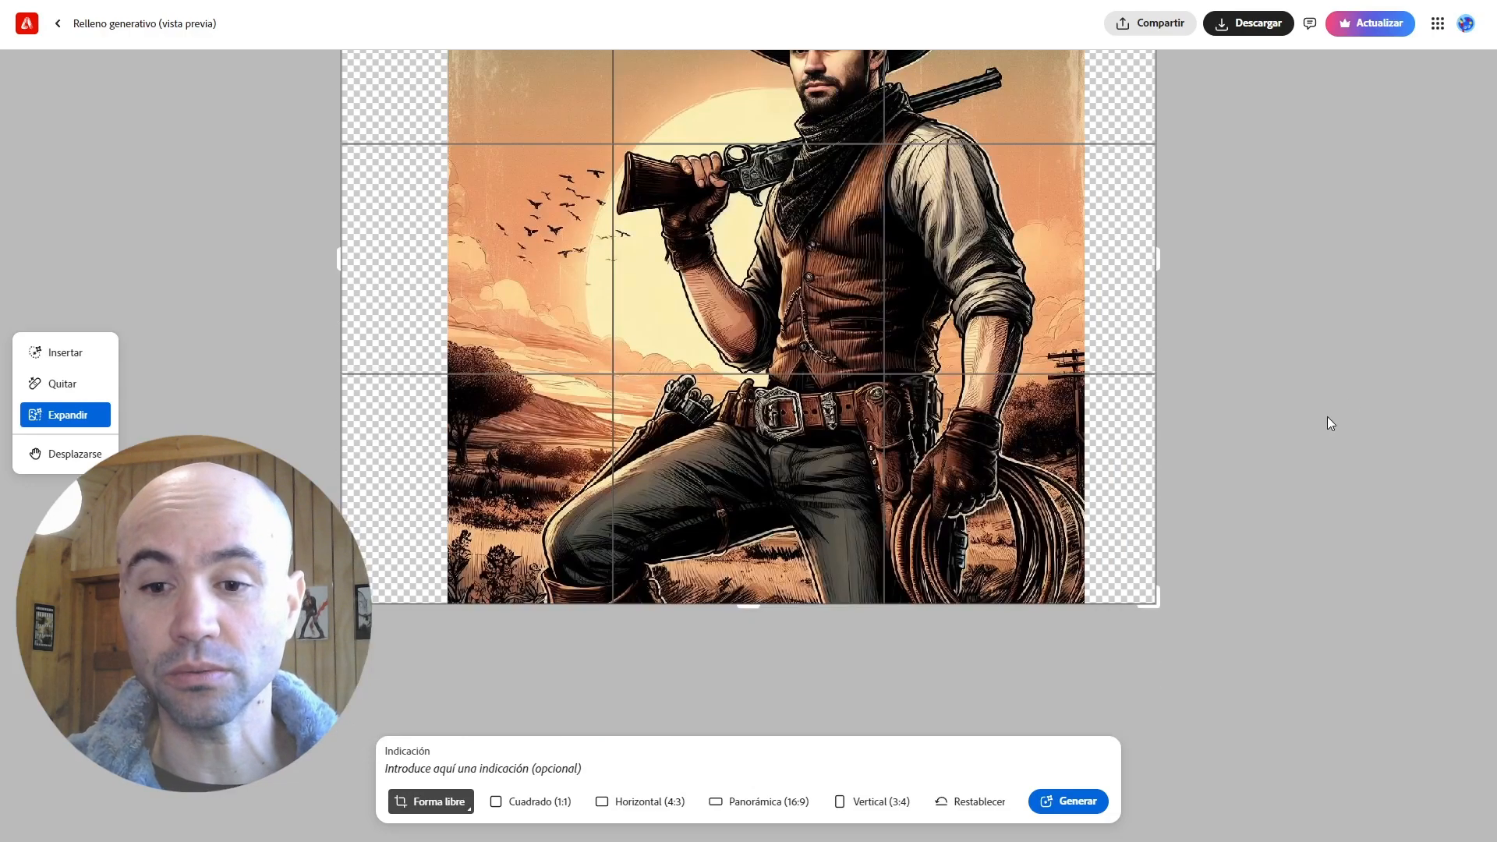
pyautogui.moveTo(737, 528); pyautogui.dragTo(737, 683)
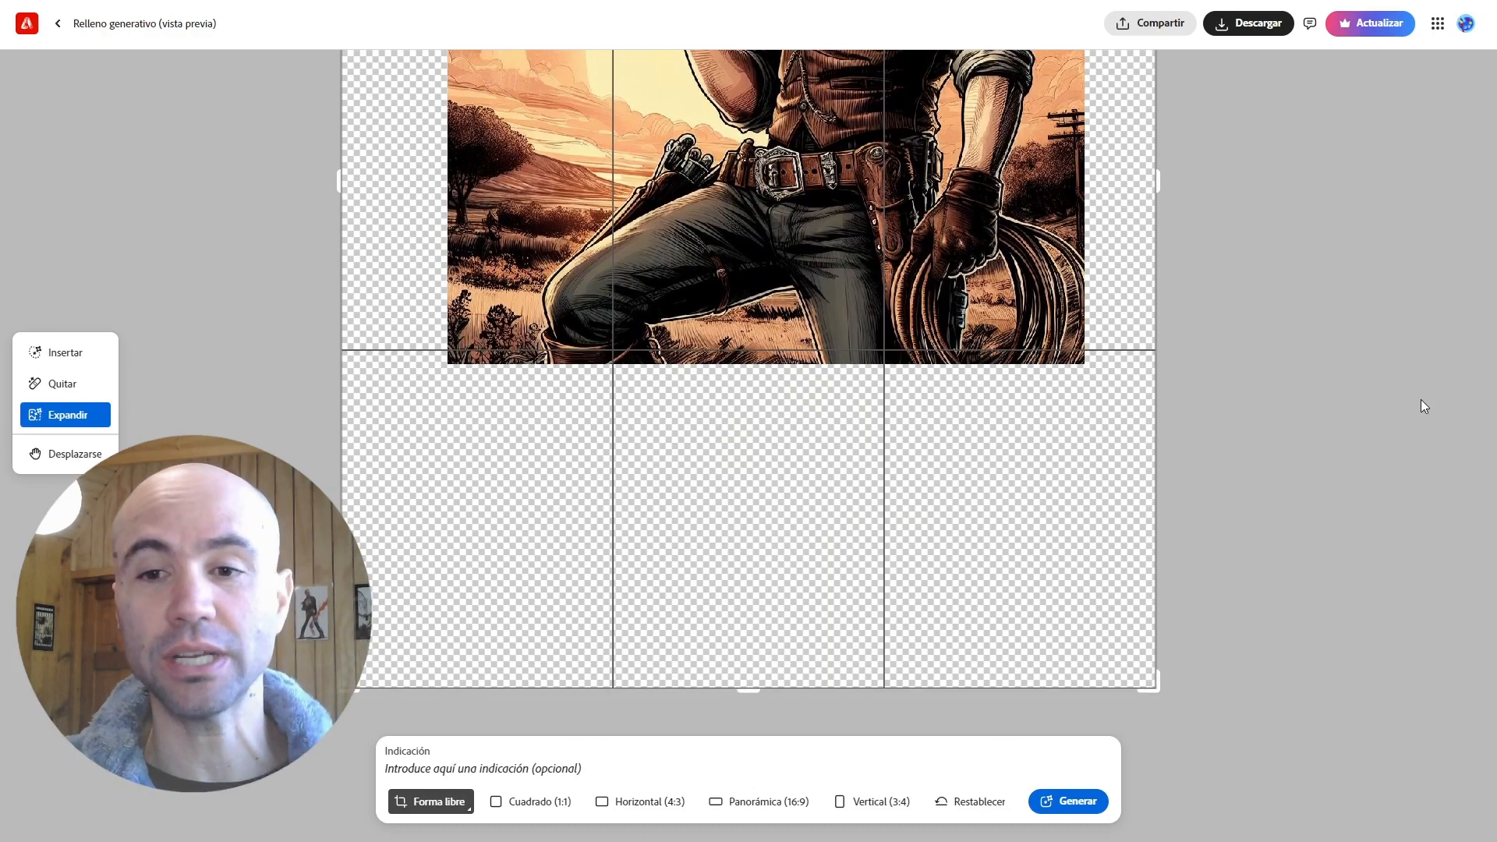
# Widen the expanded canvas a little more on the cowboy image's right side and generate the fill without a prompt.
pyautogui.scroll(8, 1387, 409)
pyautogui.scroll(-3, 1380, 417)
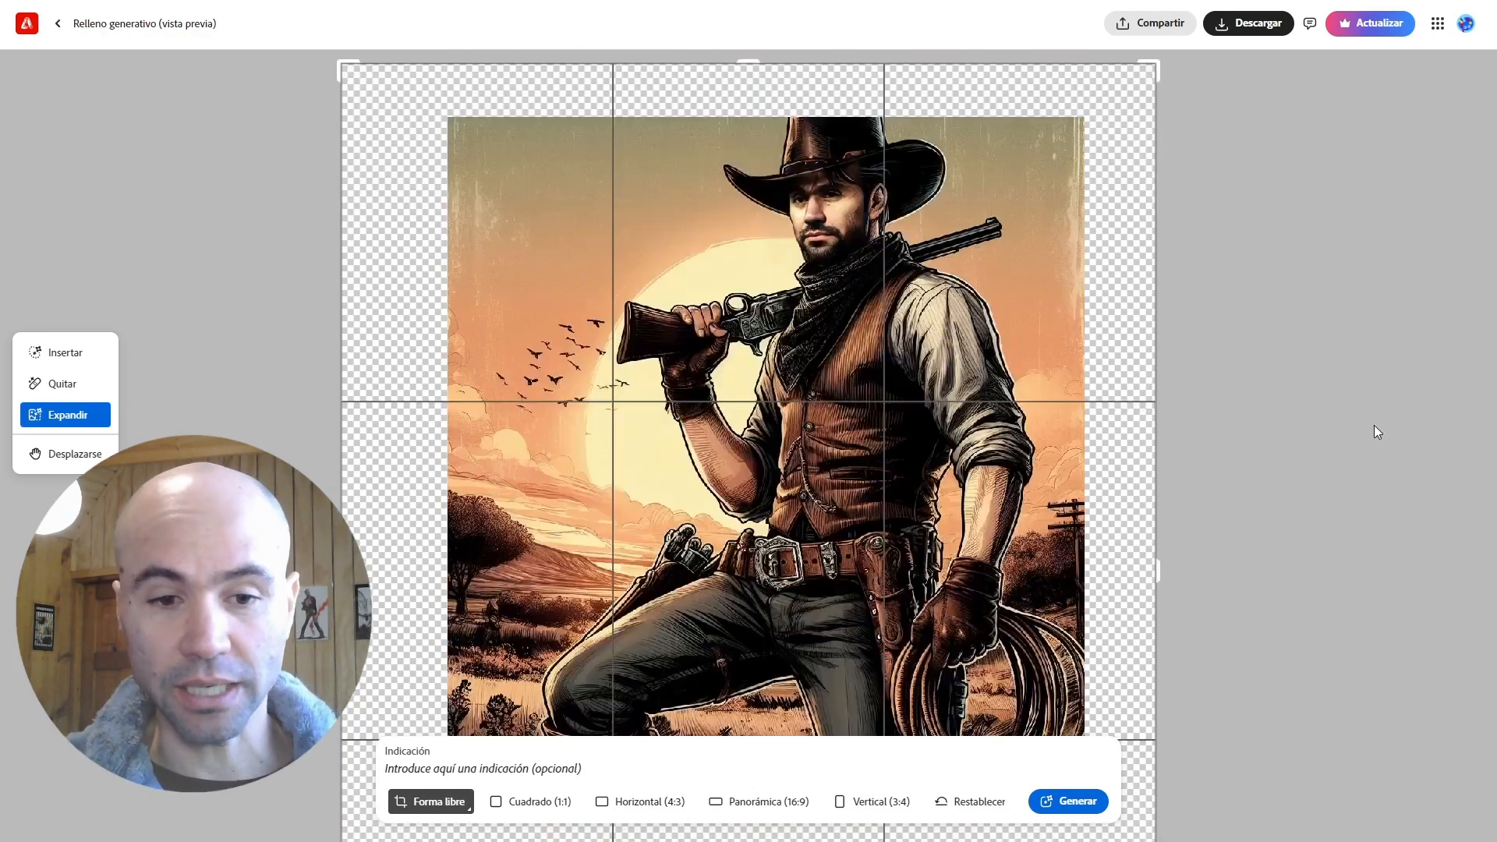
pyautogui.moveTo(1155, 574); pyautogui.dragTo(1178, 573)
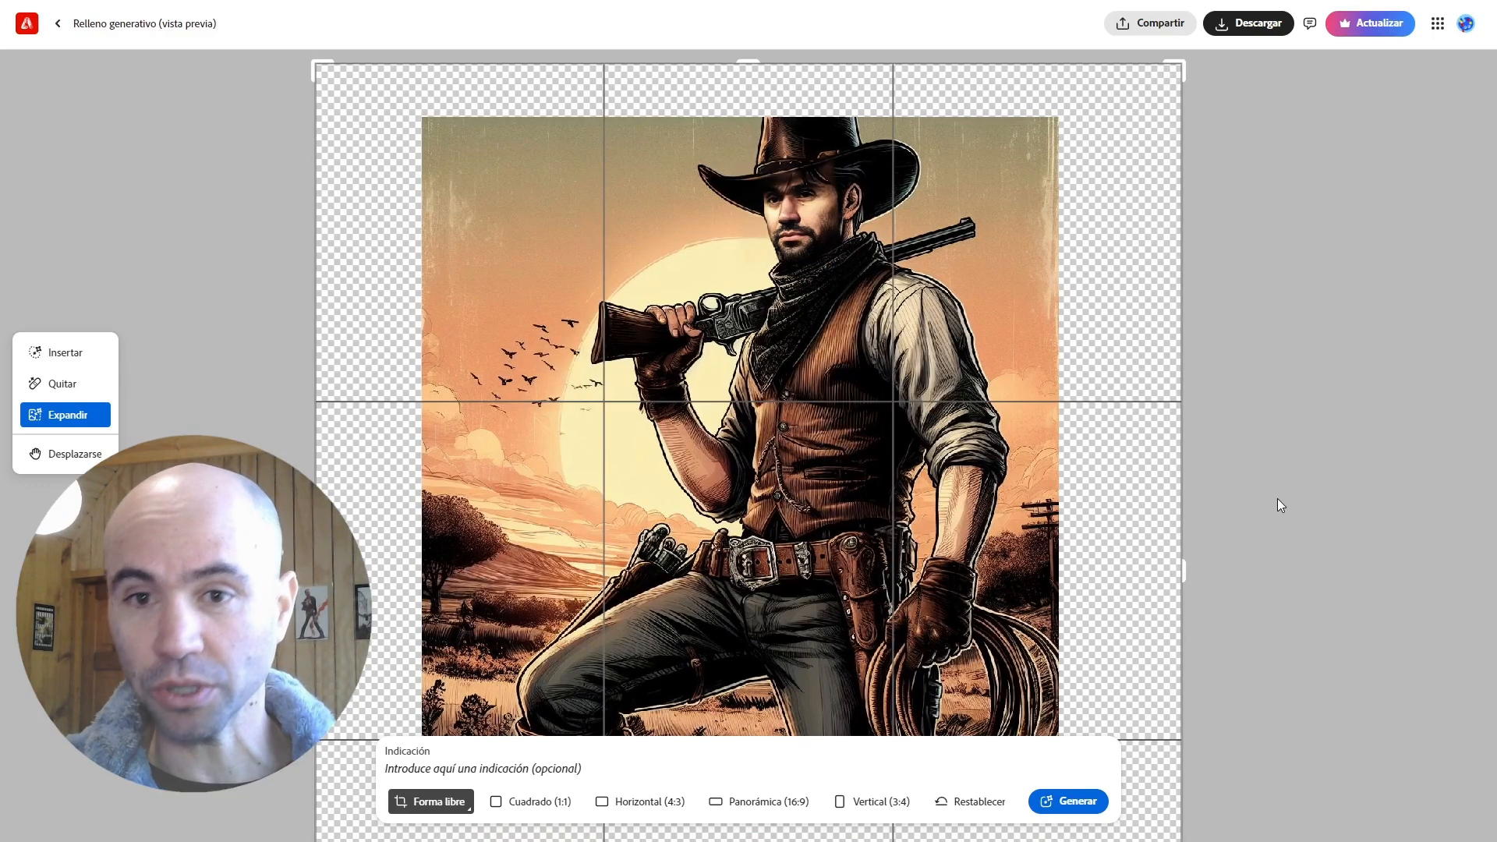
pyautogui.scroll(-5, 1282, 503)
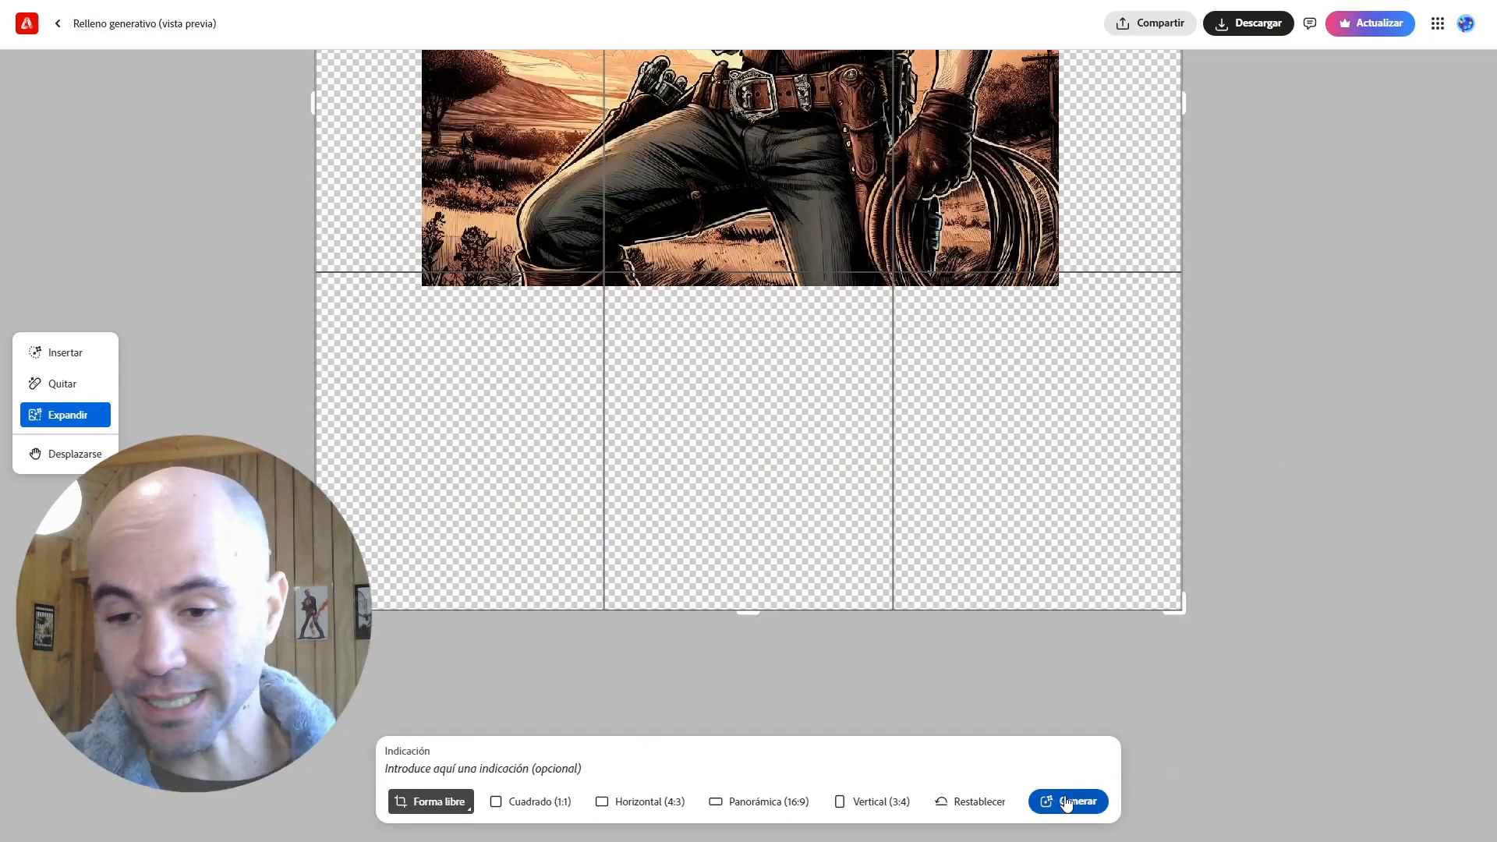
pyautogui.click(1067, 802)
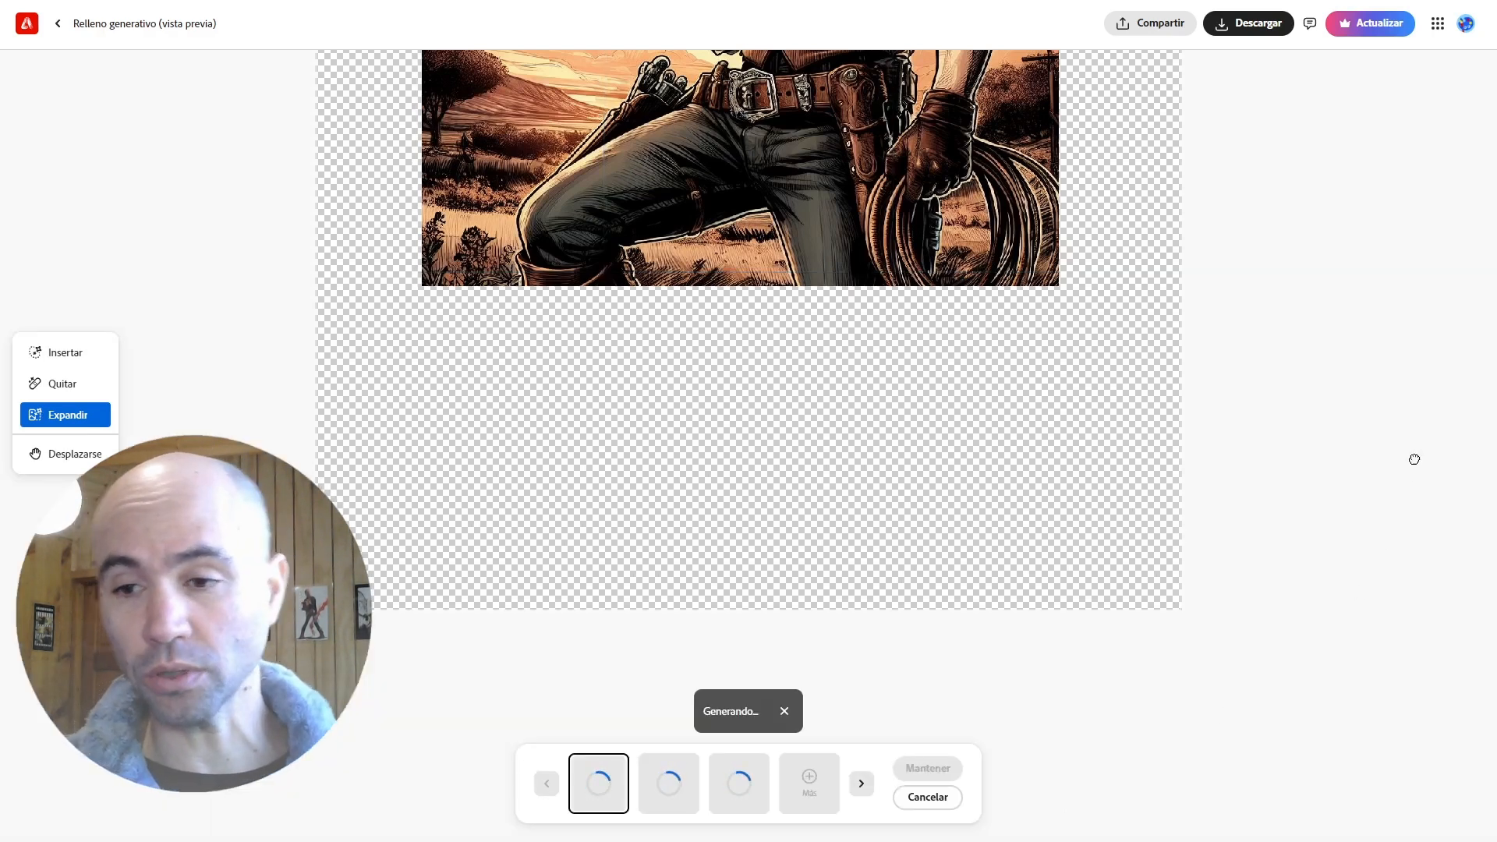
# Examine the first generated variation of the cowboy image from the hat down to the boots and surrounding field.
pyautogui.scroll(5, 1411, 476)
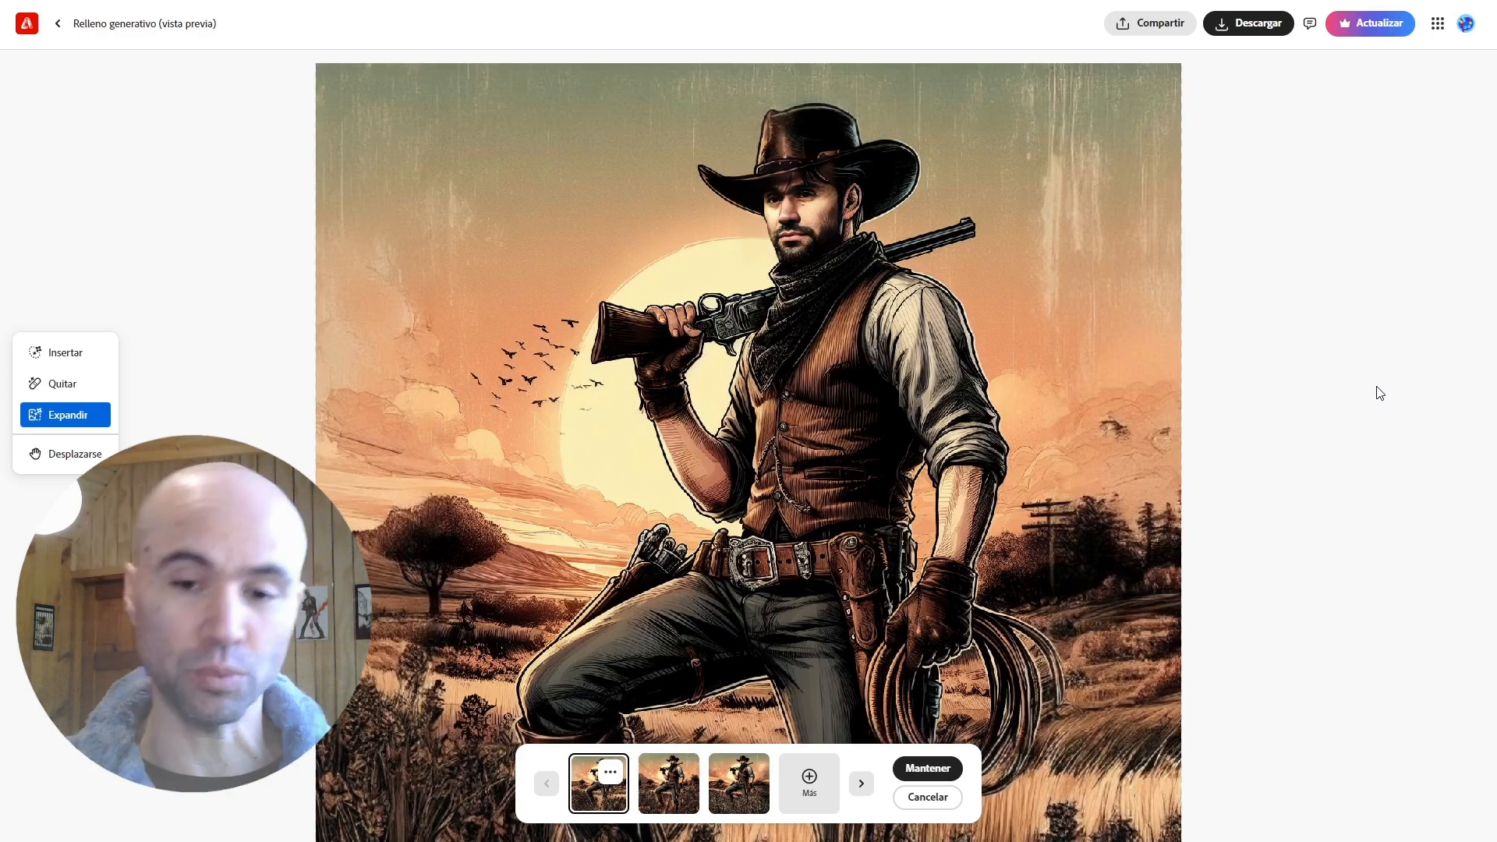
pyautogui.scroll(-2, 1381, 392)
pyautogui.scroll(-3, 1379, 390)
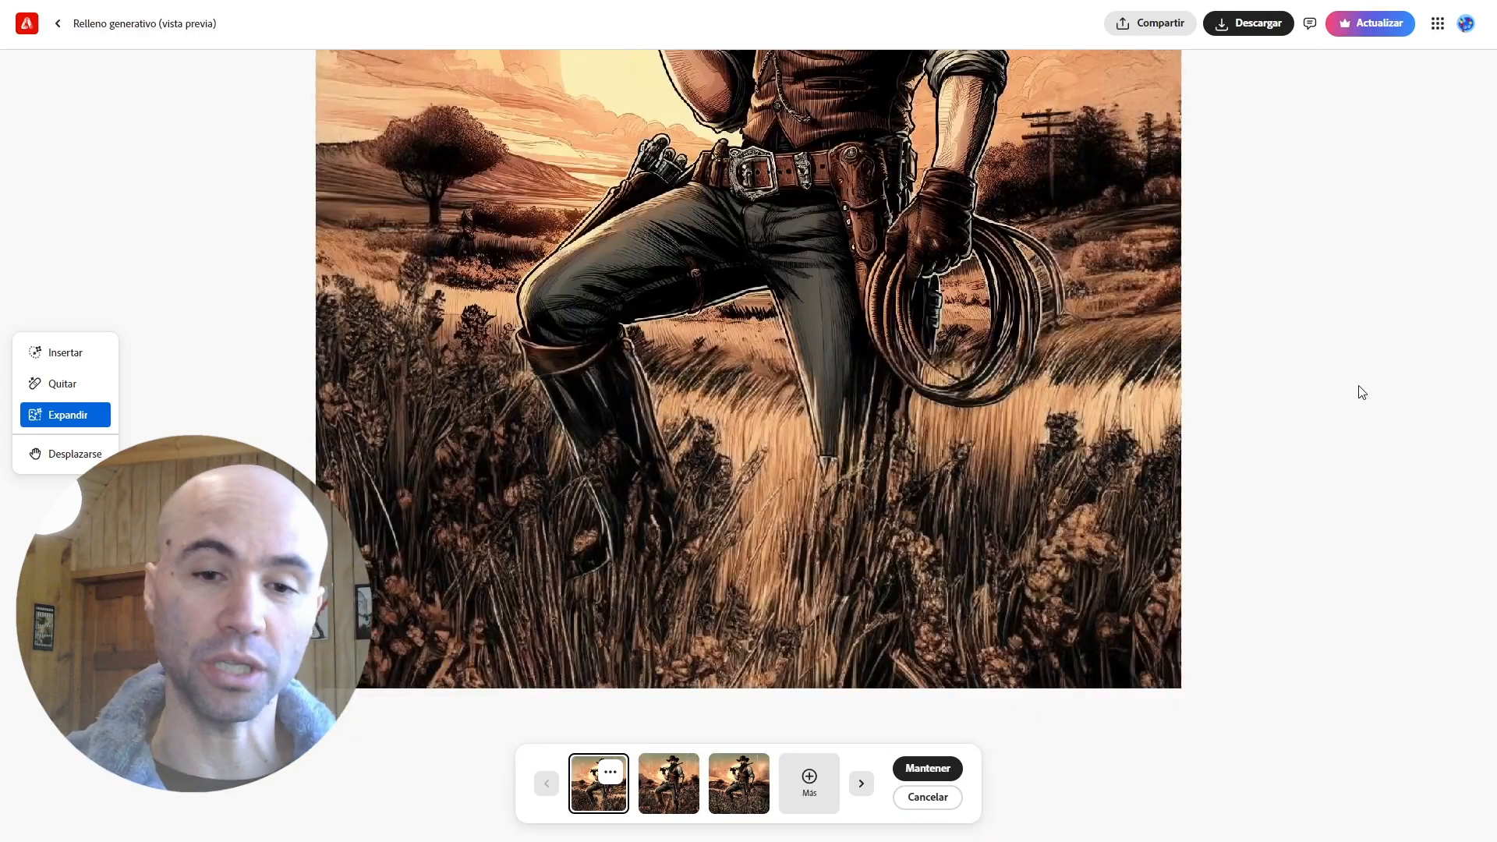
pyautogui.scroll(5, 1360, 390)
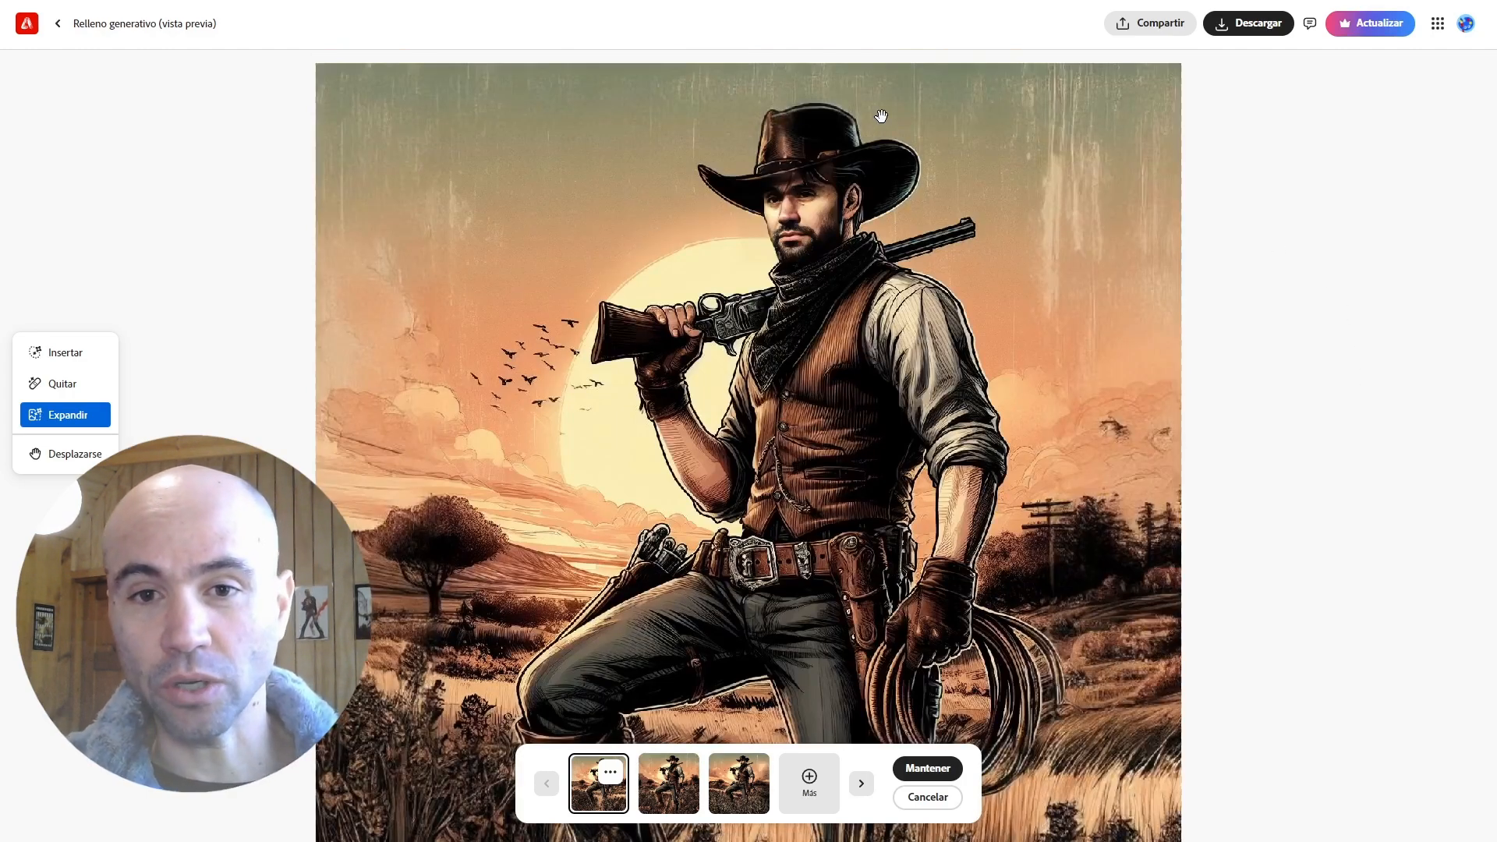
pyautogui.scroll(-2, 1323, 330)
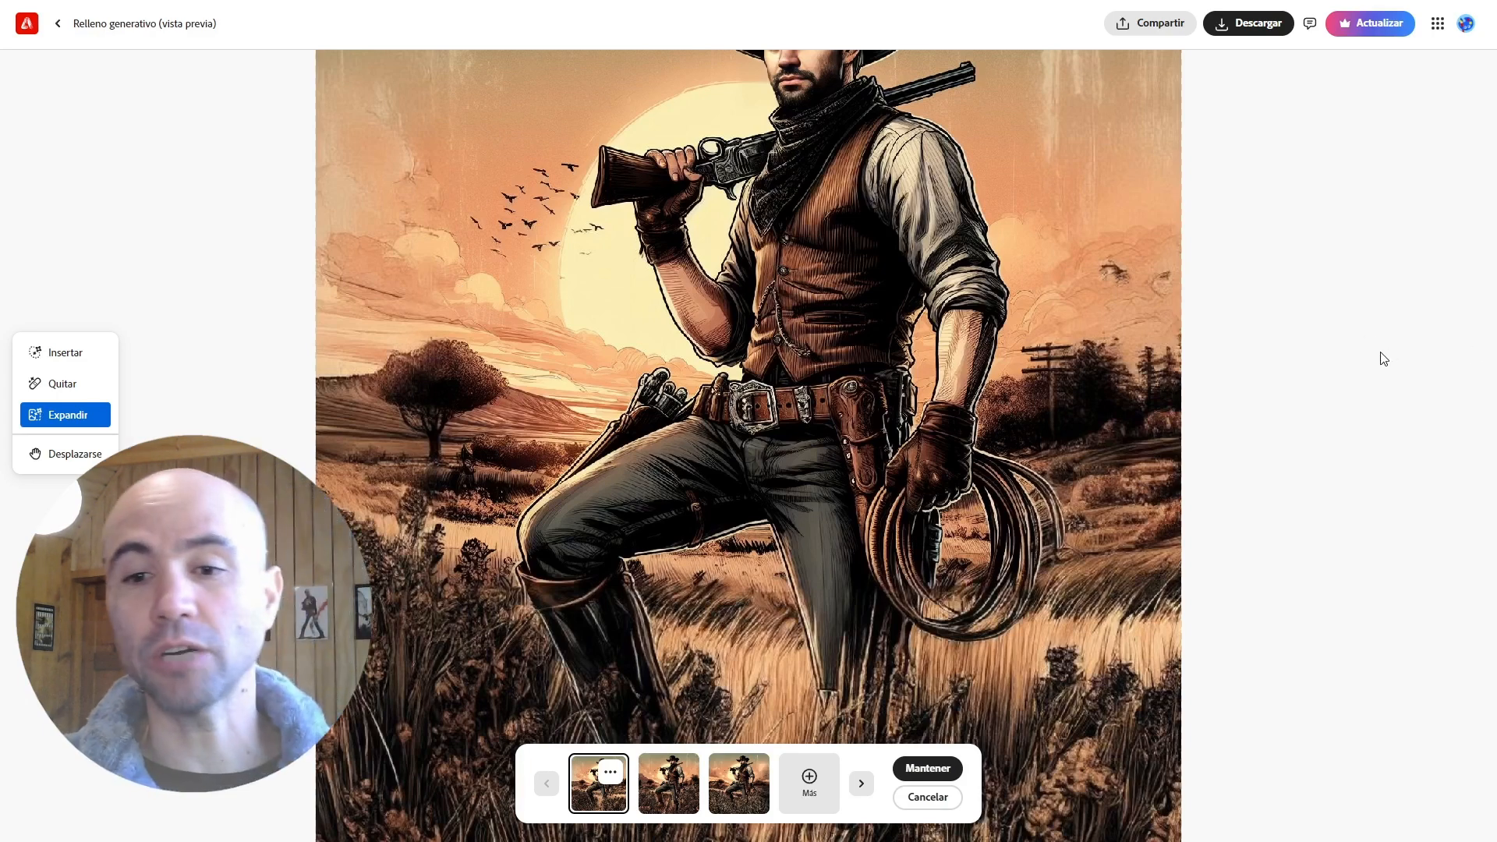
pyautogui.scroll(-1, 1382, 356)
pyautogui.scroll(-2, 1325, 327)
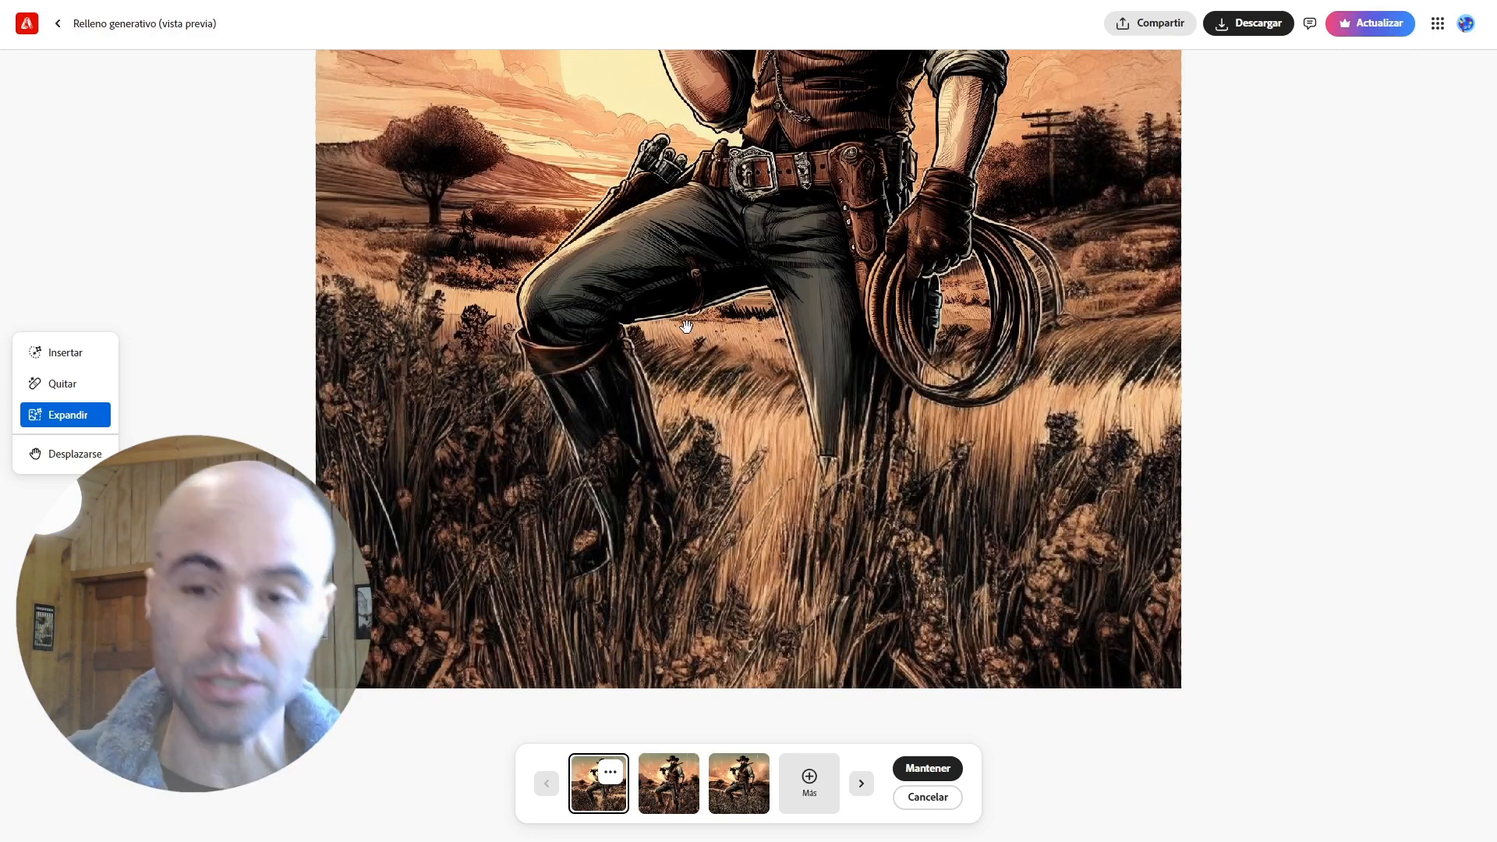
pyautogui.scroll(4, 838, 393)
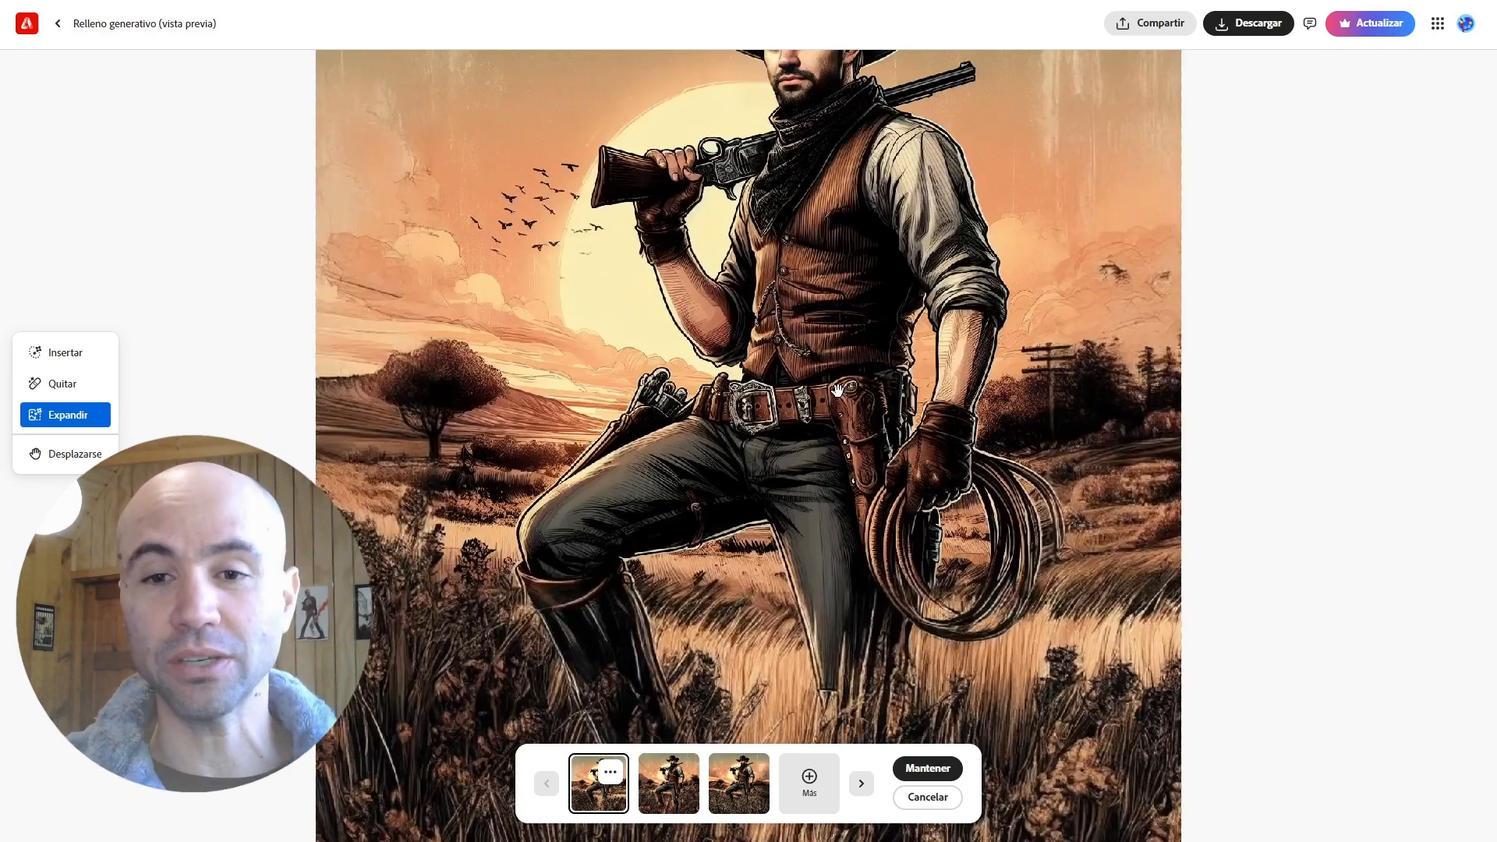
pyautogui.scroll(1, 840, 395)
pyautogui.scroll(-5, 841, 398)
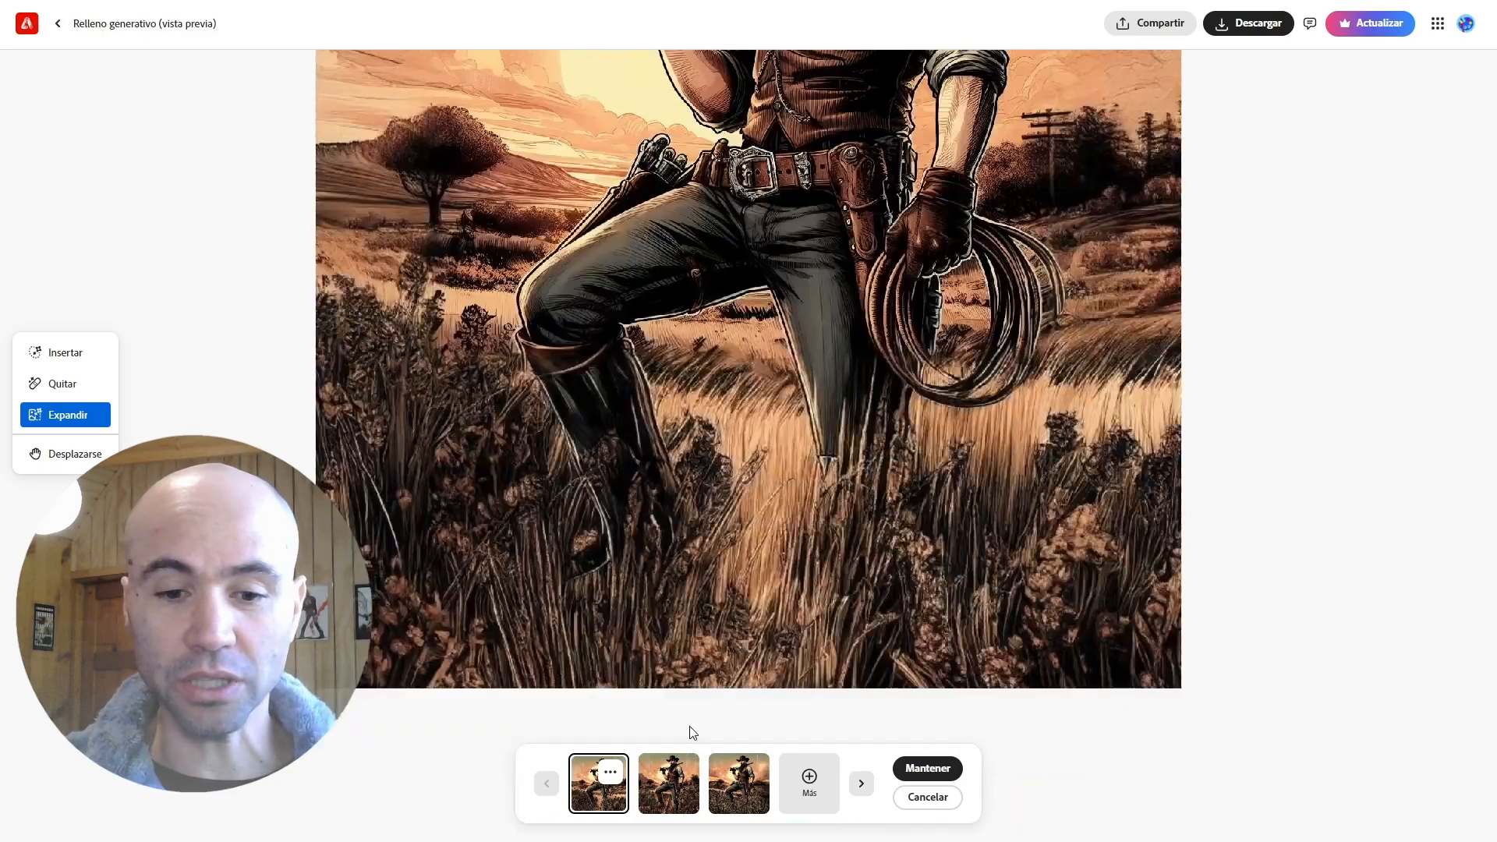
# Compare the second and third generated variations of the cowboy image, checking the legs, boots and background.
pyautogui.click(665, 781)
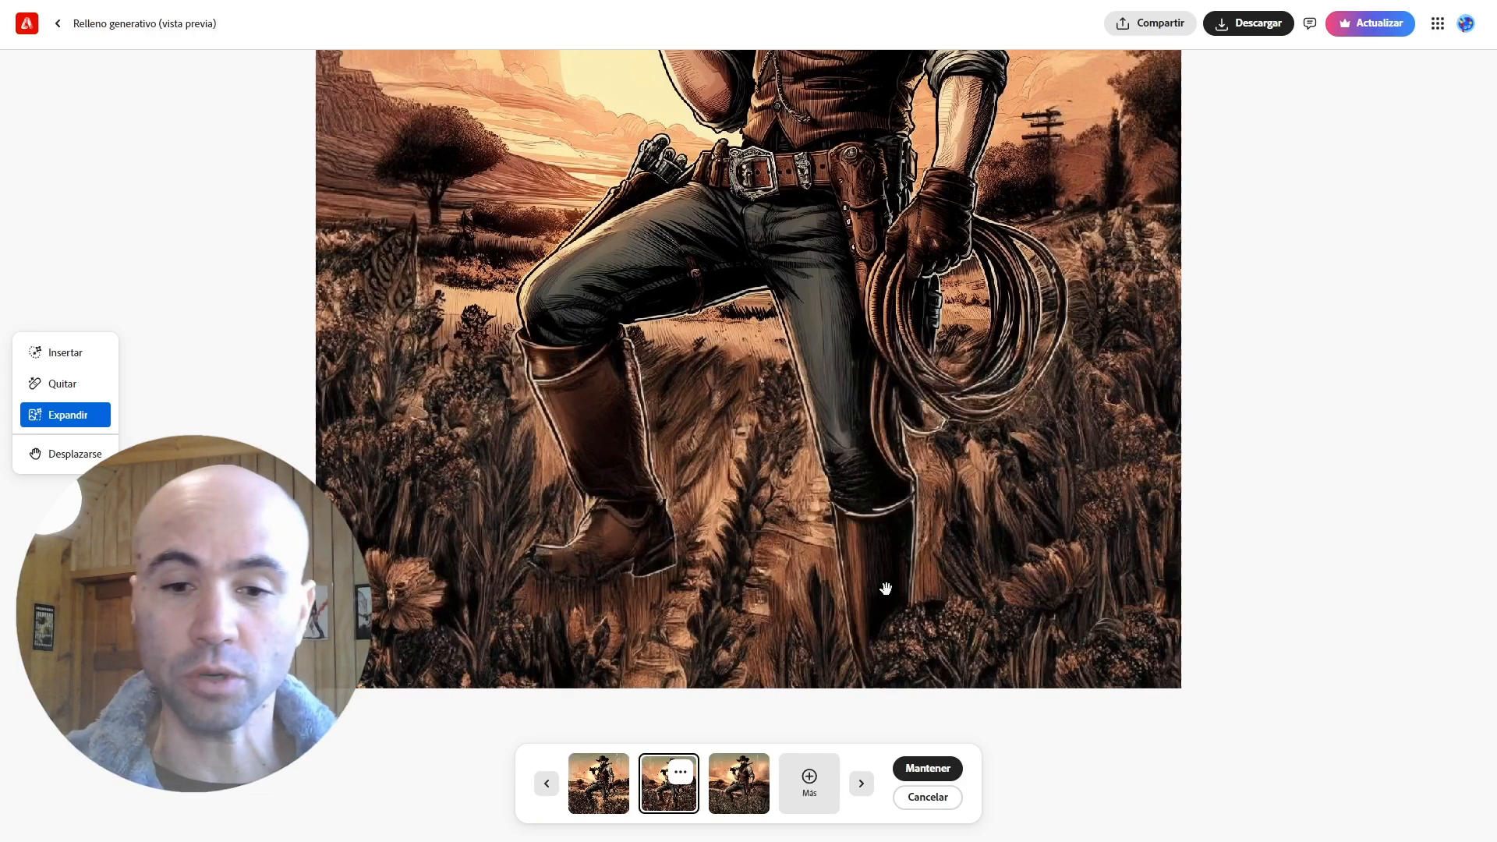
pyautogui.scroll(5, 937, 497)
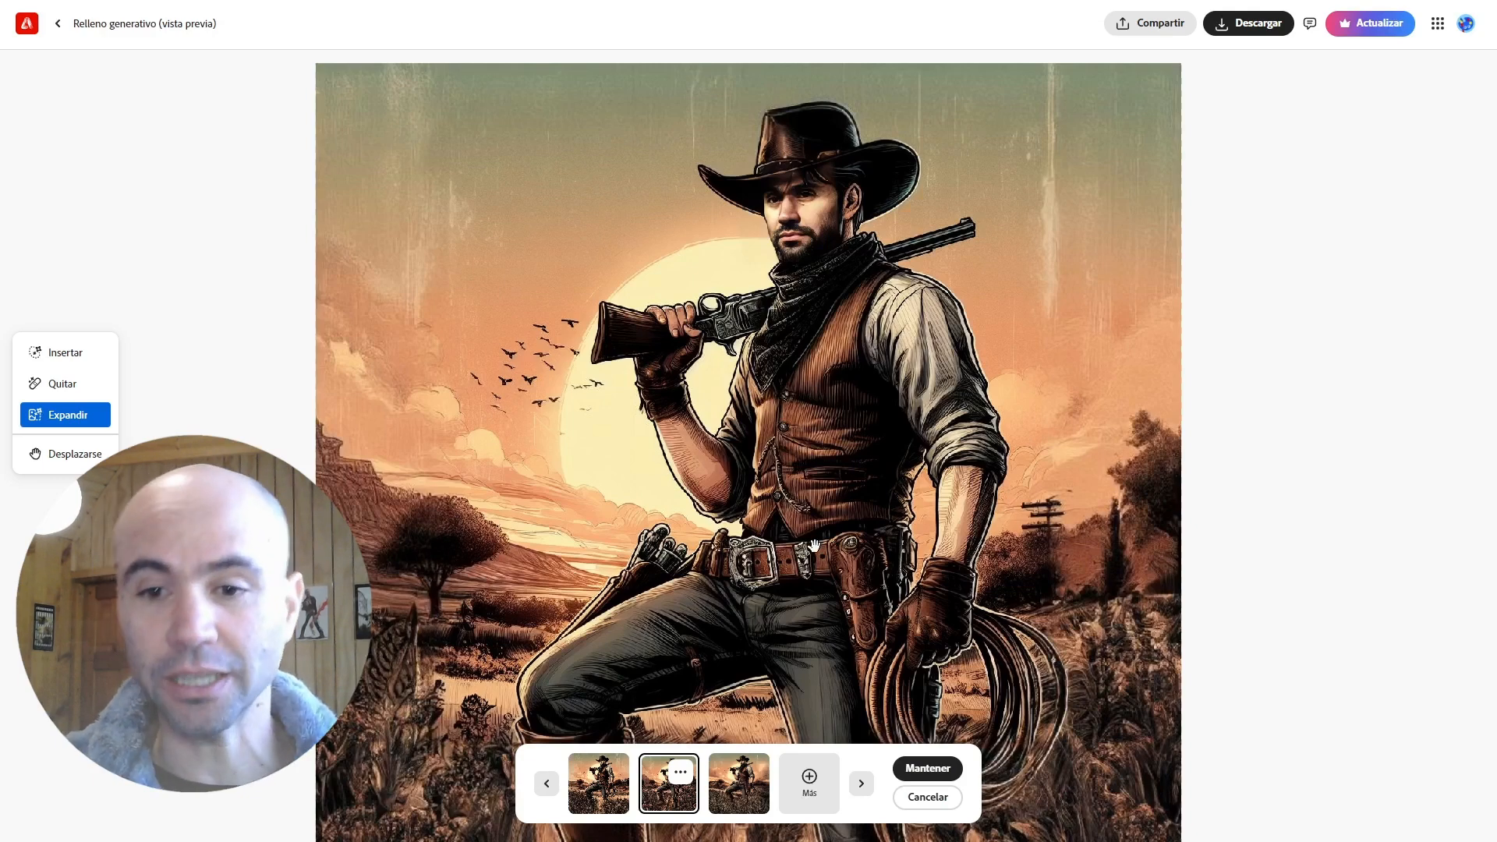
pyautogui.scroll(-2, 815, 546)
pyautogui.scroll(-2, 987, 544)
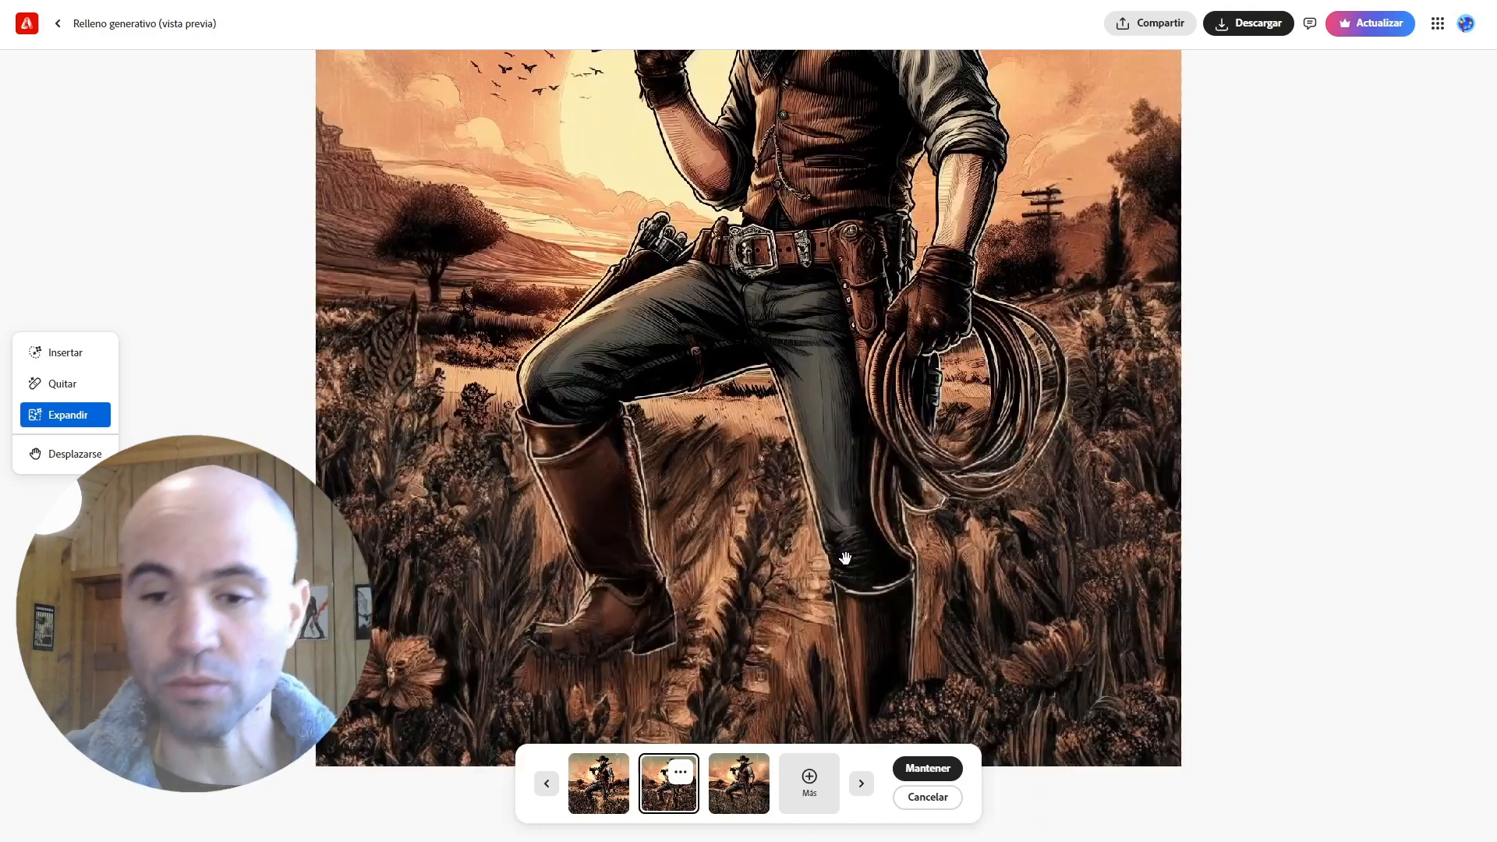
pyautogui.click(735, 804)
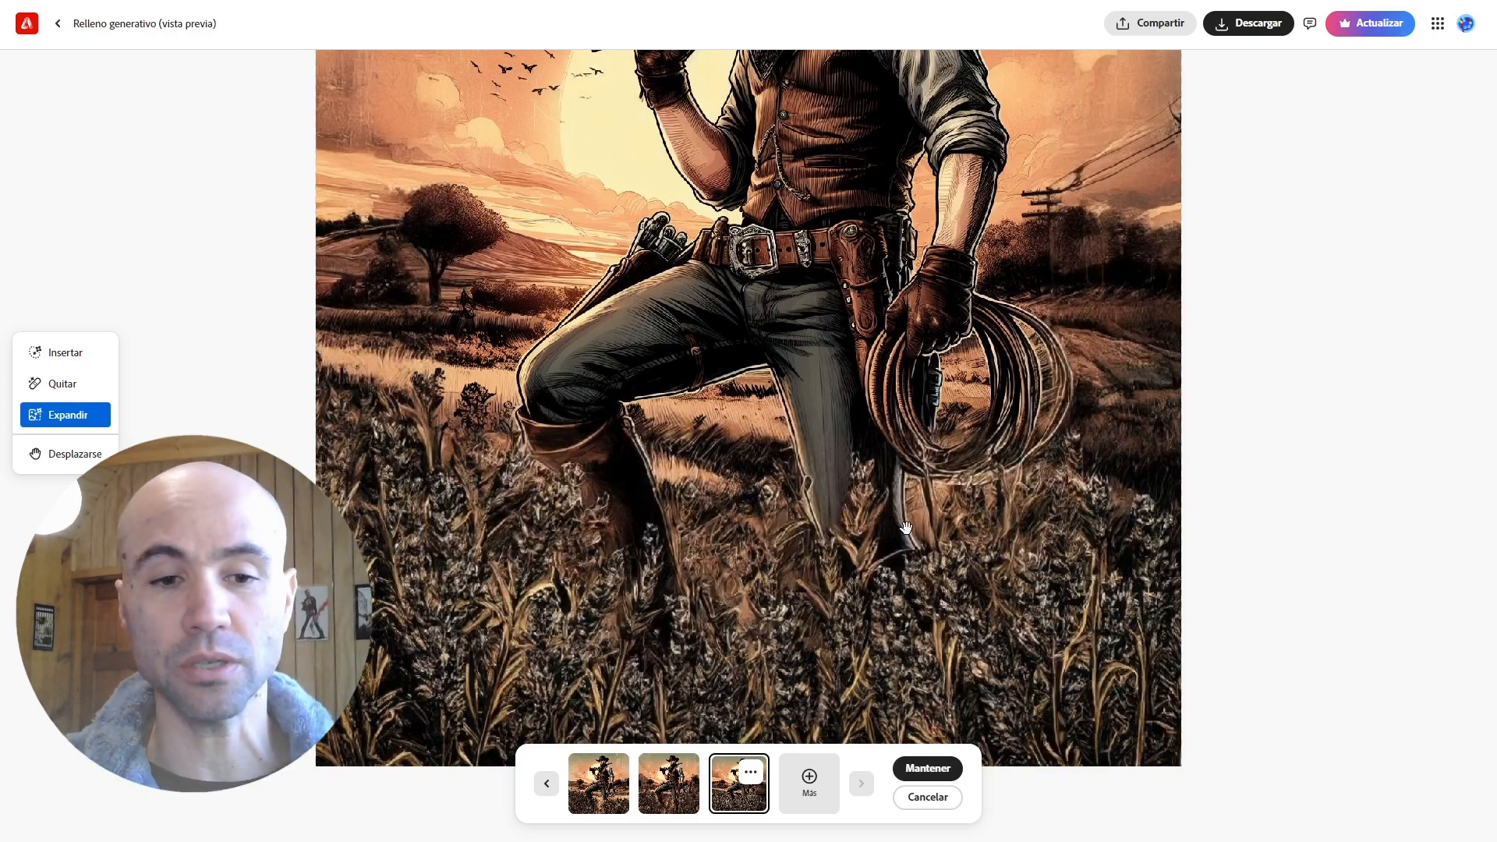
pyautogui.scroll(4, 815, 576)
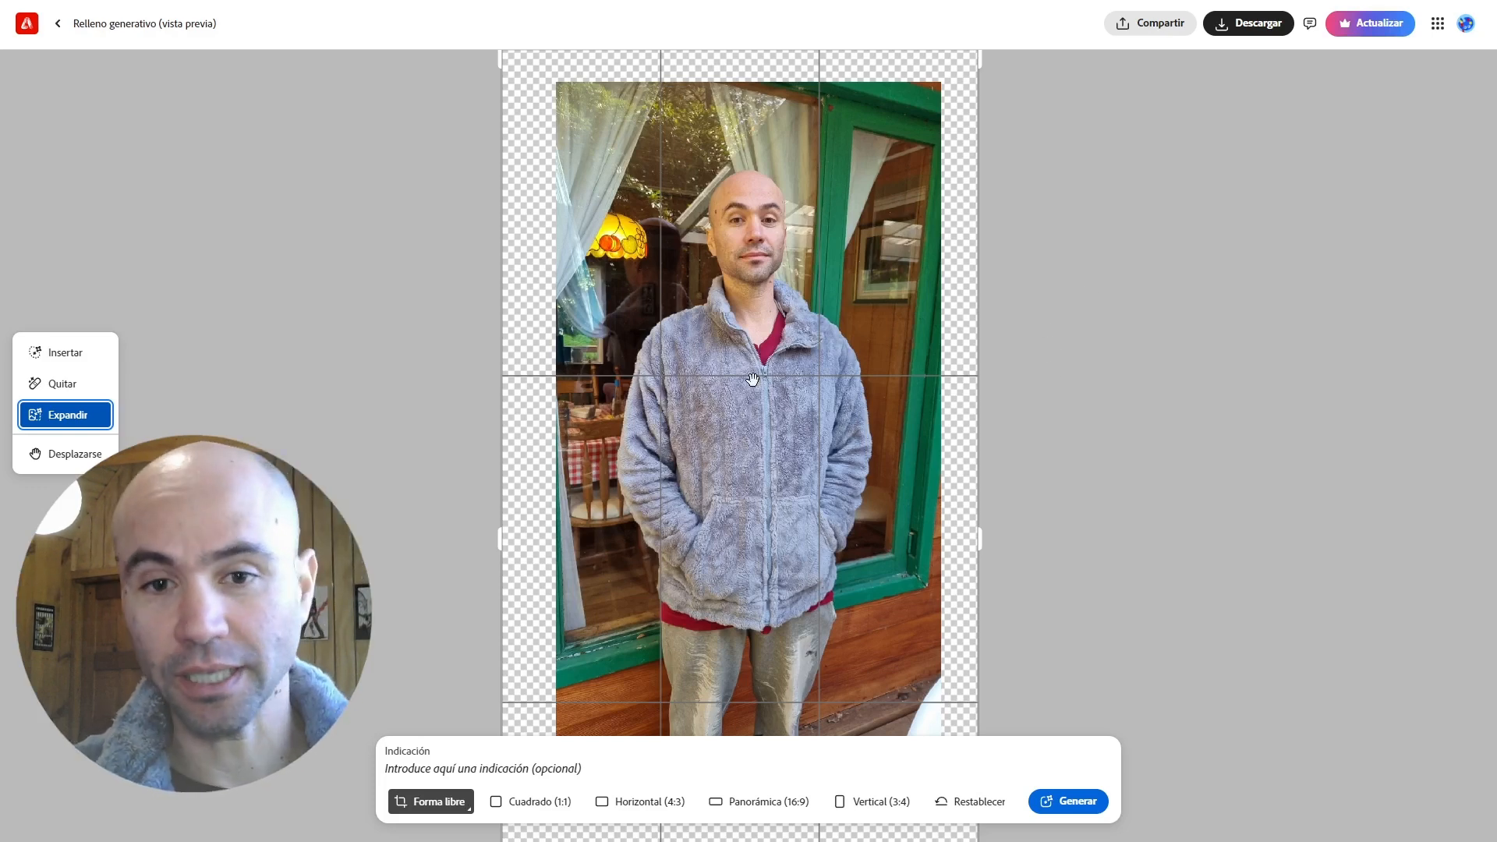
# Check the expanded canvas around the photo of the standing man and generate the fill without a prompt.
pyautogui.scroll(-3, 781, 381)
pyautogui.scroll(-2, 781, 381)
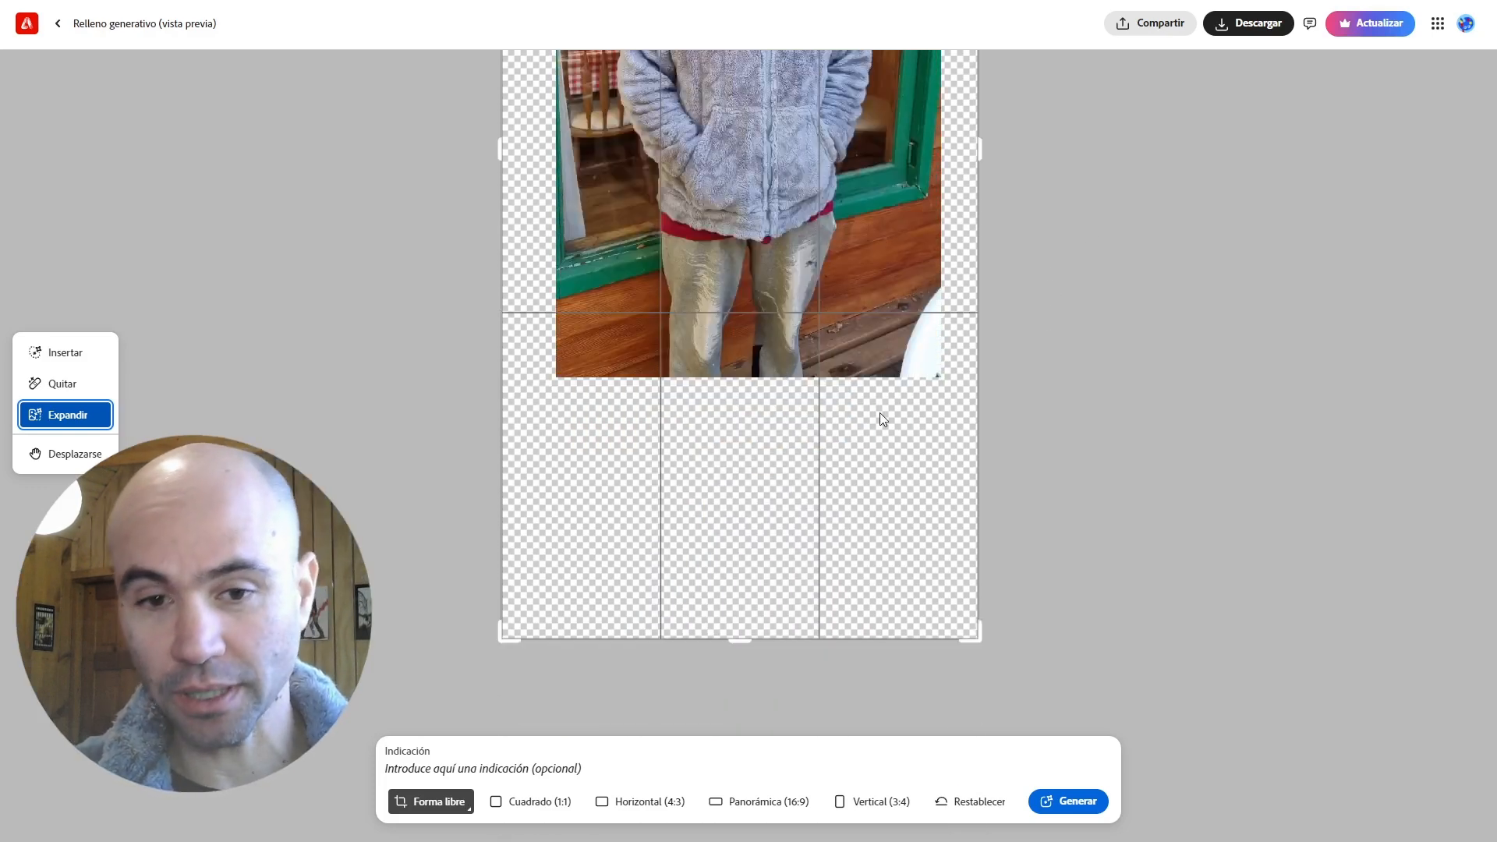
pyautogui.scroll(8, 826, 412)
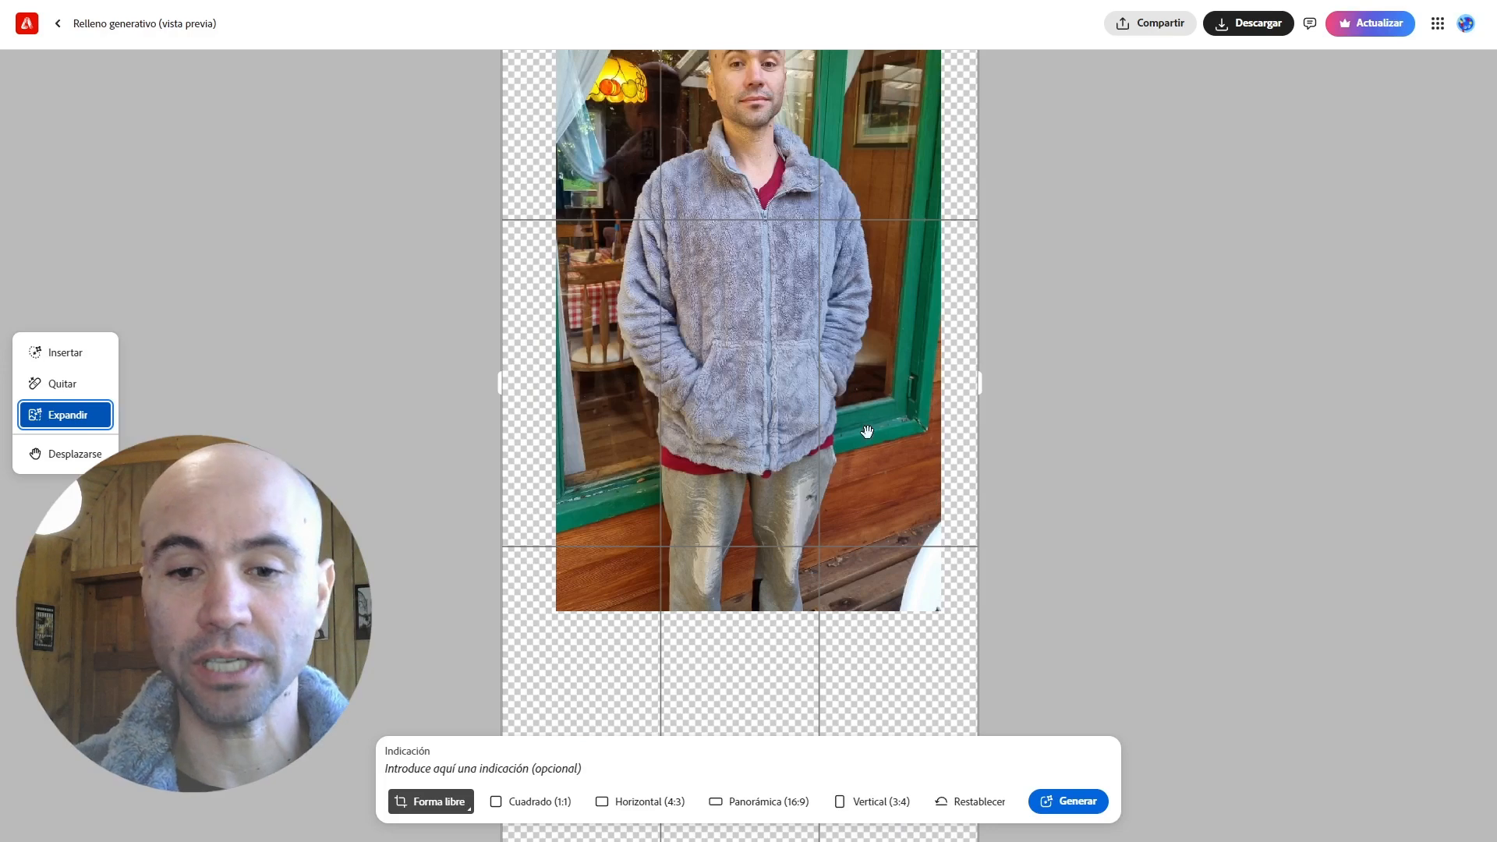
pyautogui.scroll(-3, 867, 432)
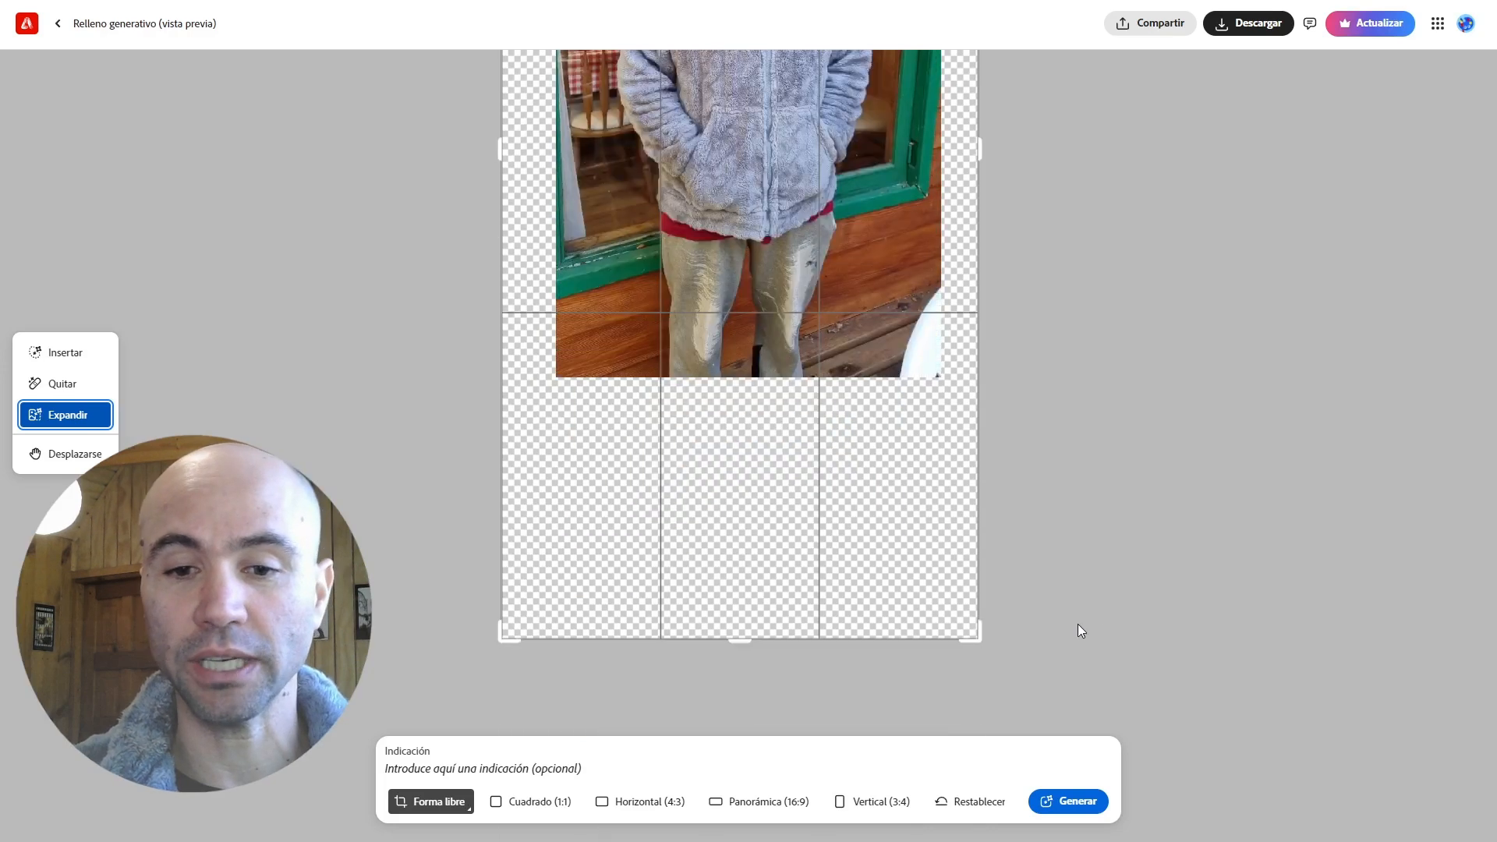
pyautogui.click(1085, 810)
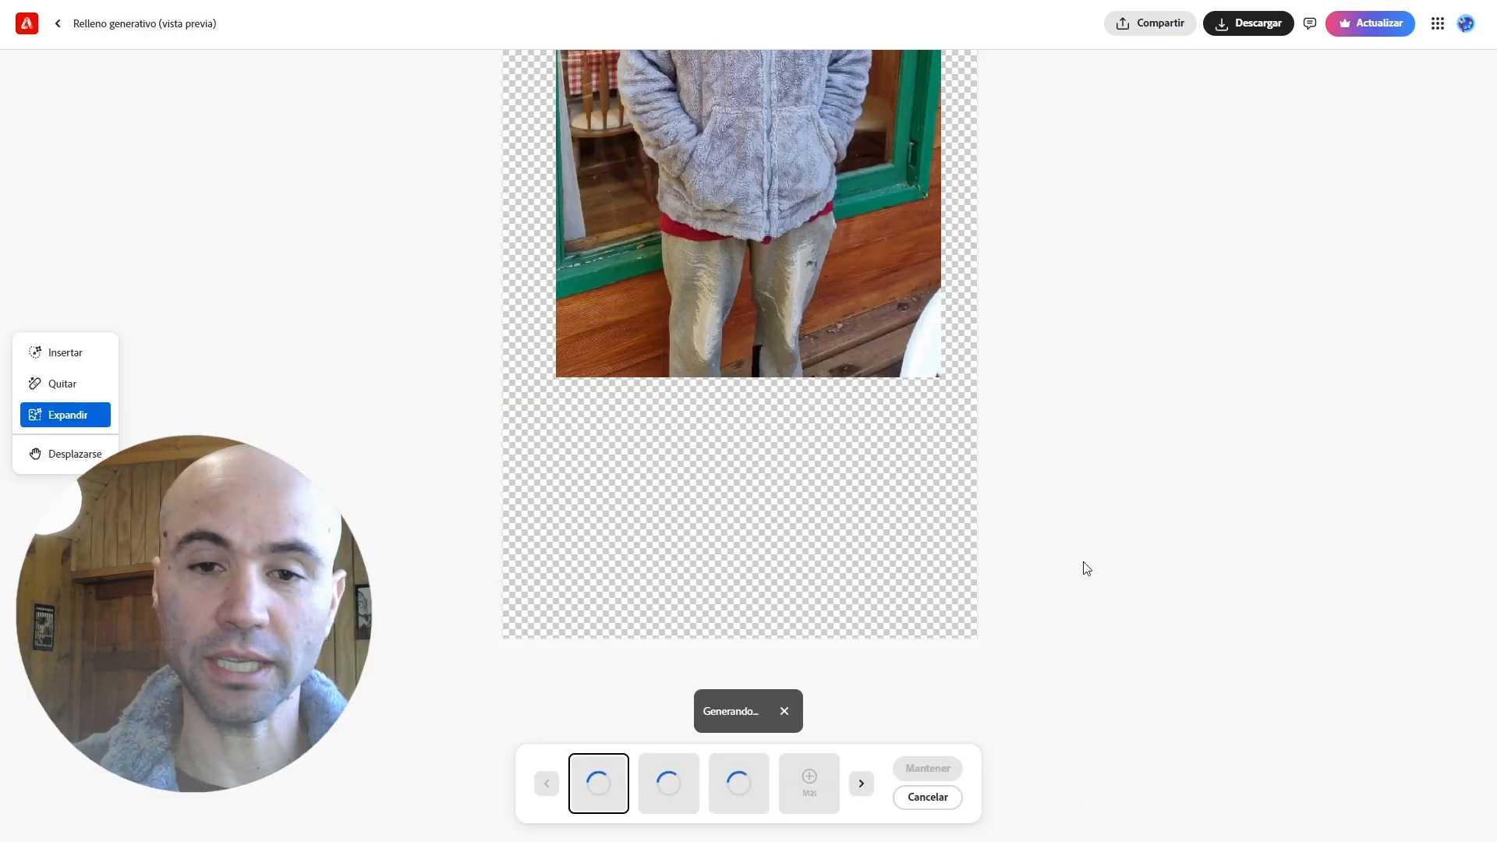
# Examine the first generated variation of the standing man's photo, including the added edges, legs and foreground.
pyautogui.scroll(5, 1086, 568)
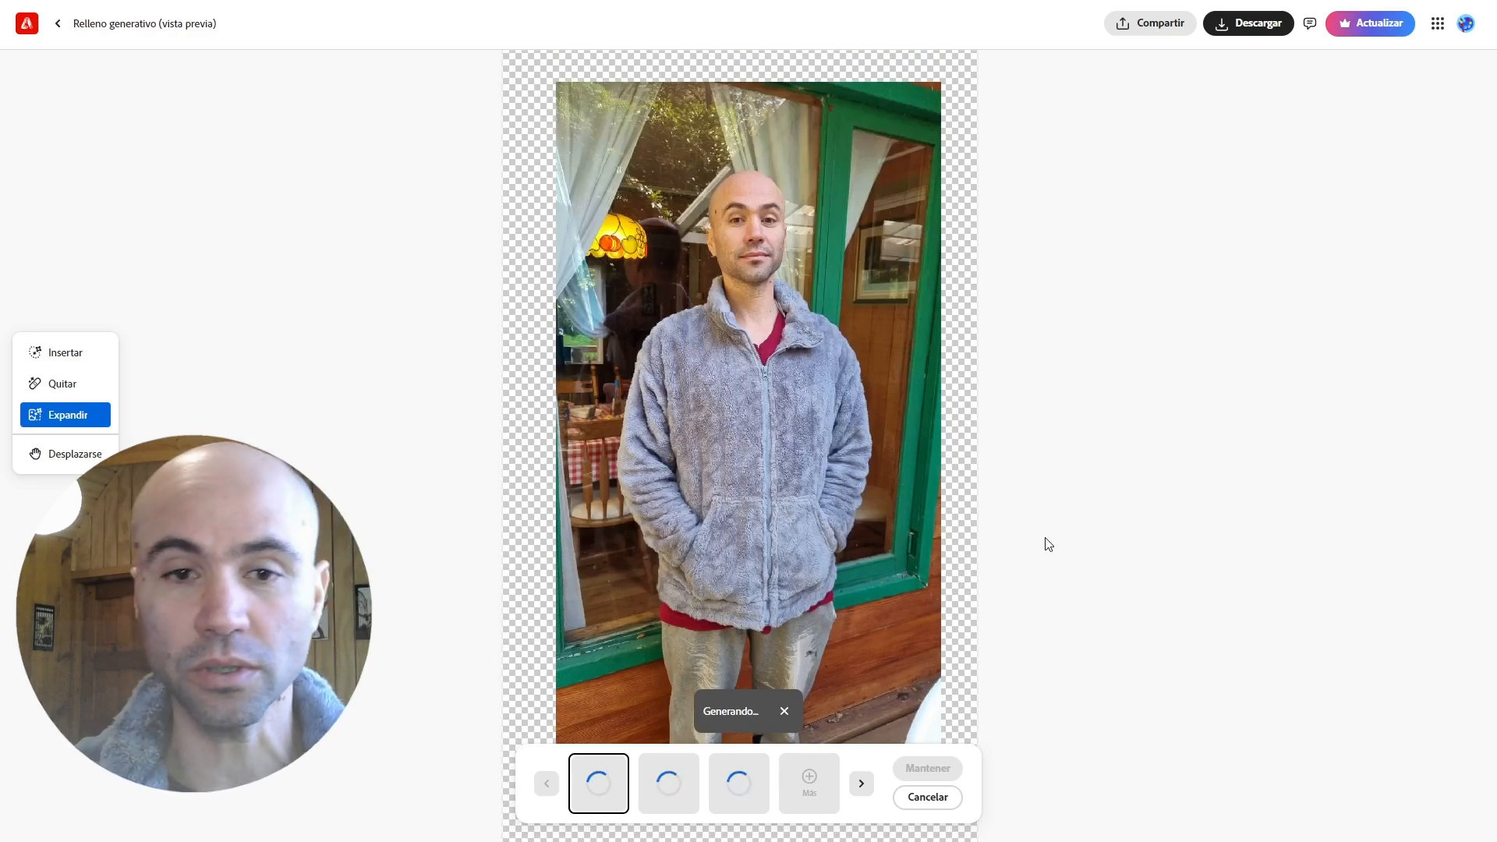
pyautogui.scroll(-2, 1063, 524)
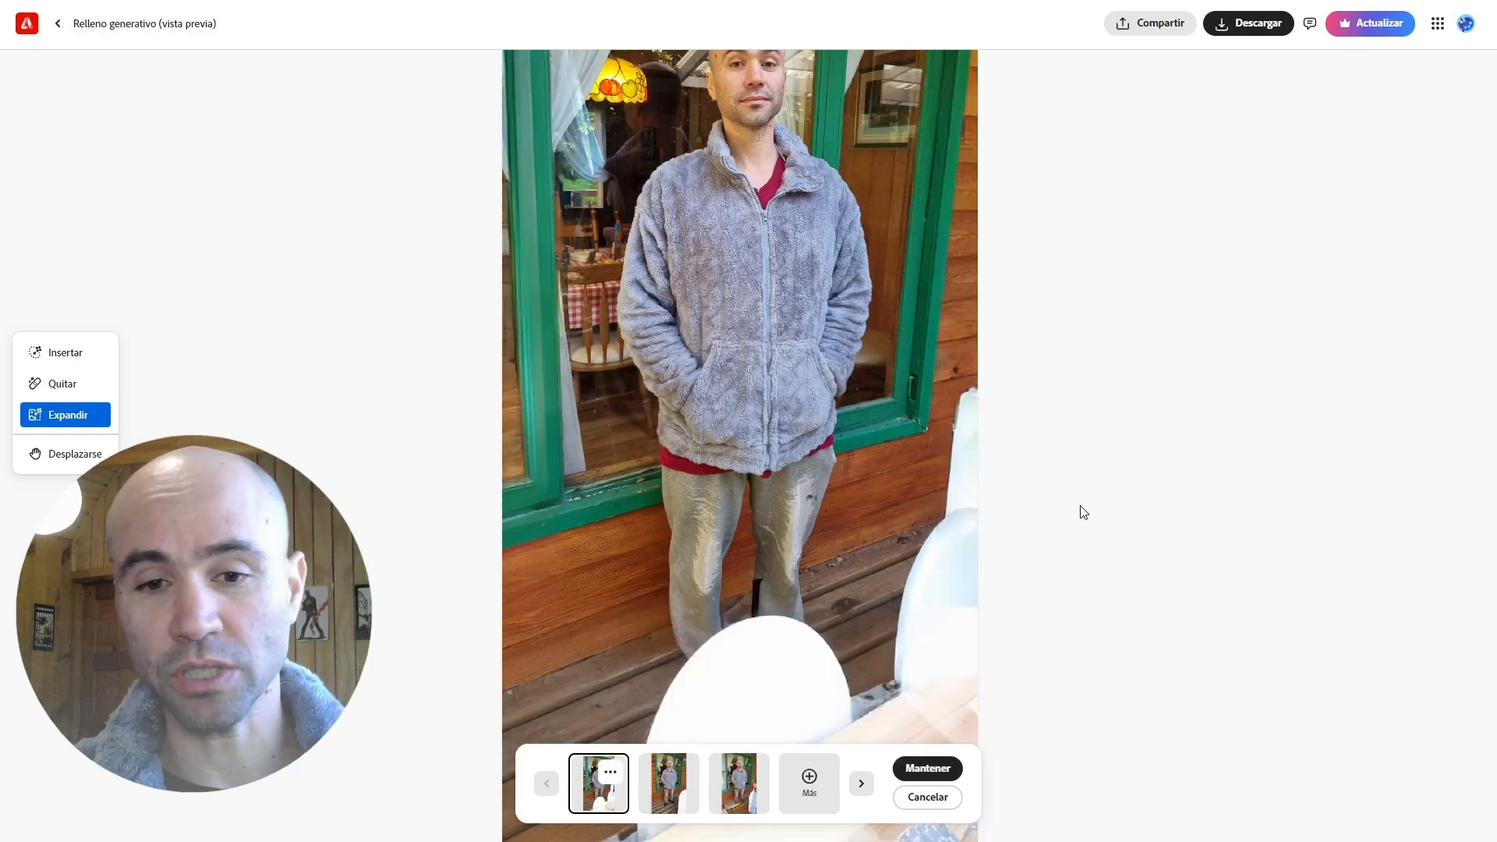
pyautogui.scroll(3, 1084, 512)
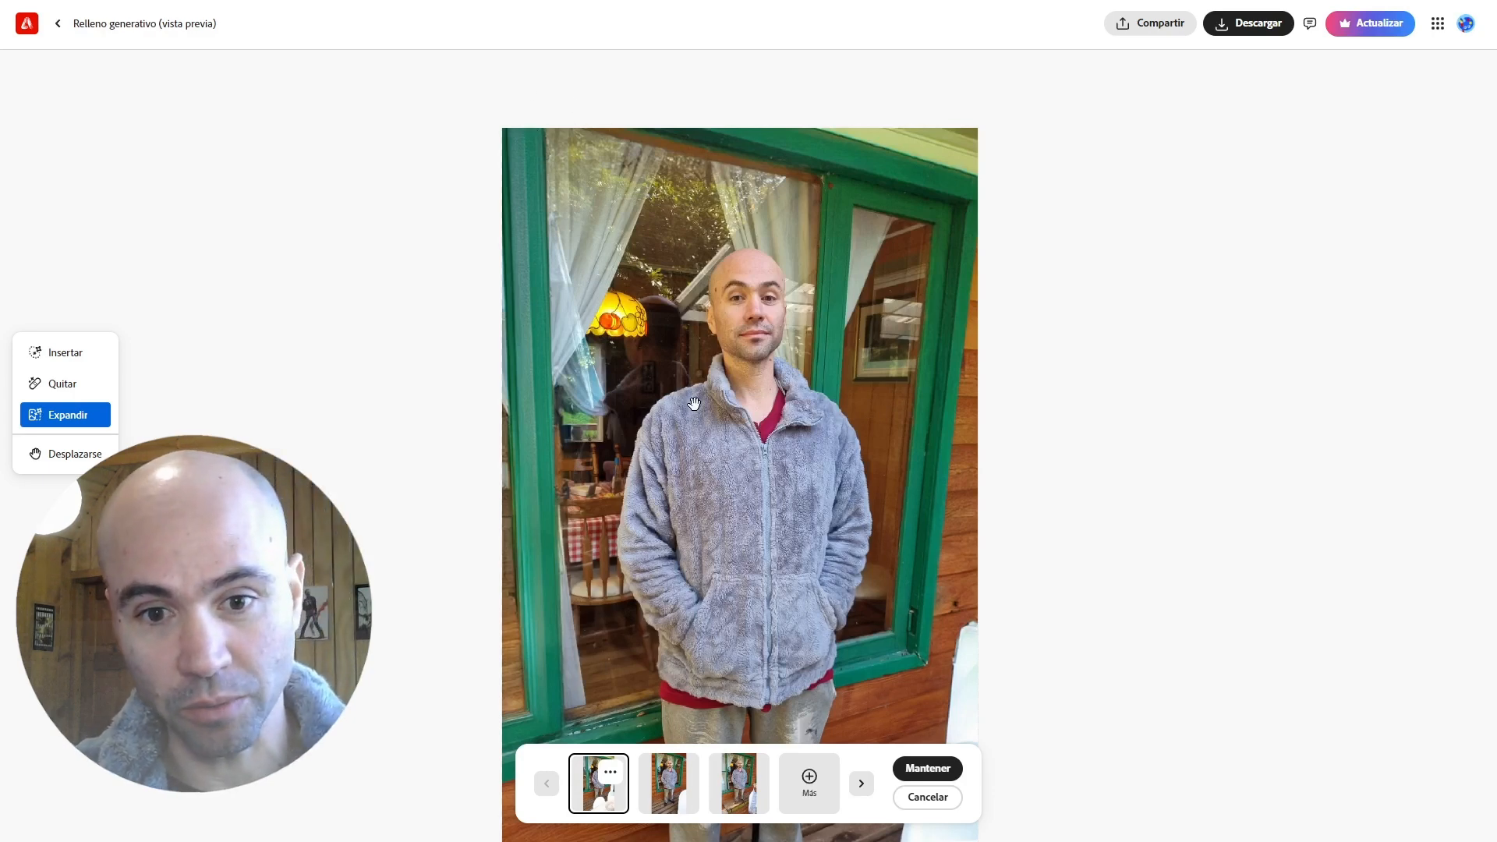
pyautogui.scroll(-2, 694, 403)
pyautogui.scroll(-3, 842, 463)
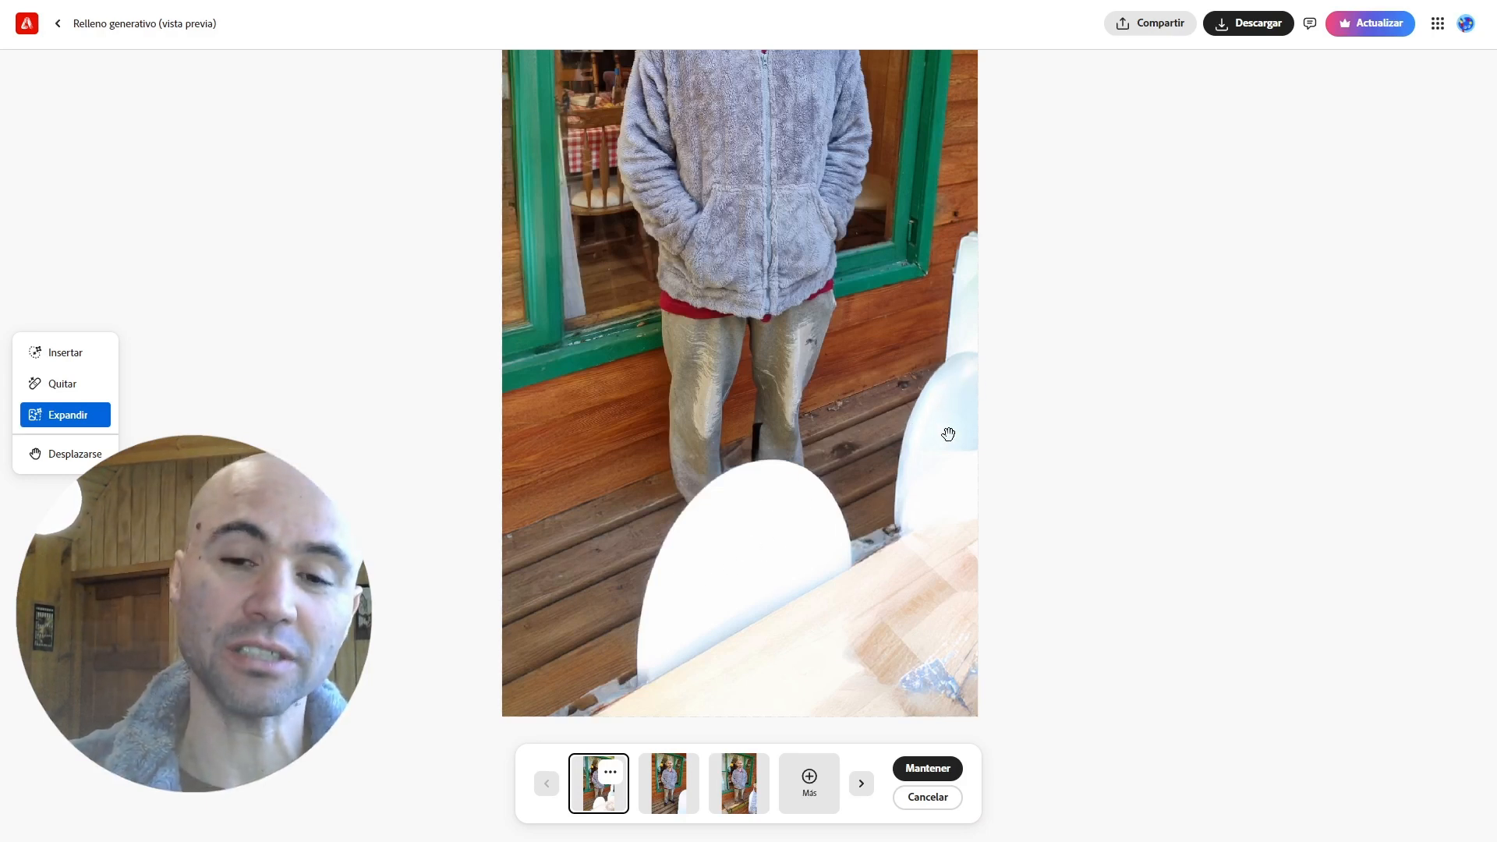
pyautogui.scroll(2, 914, 452)
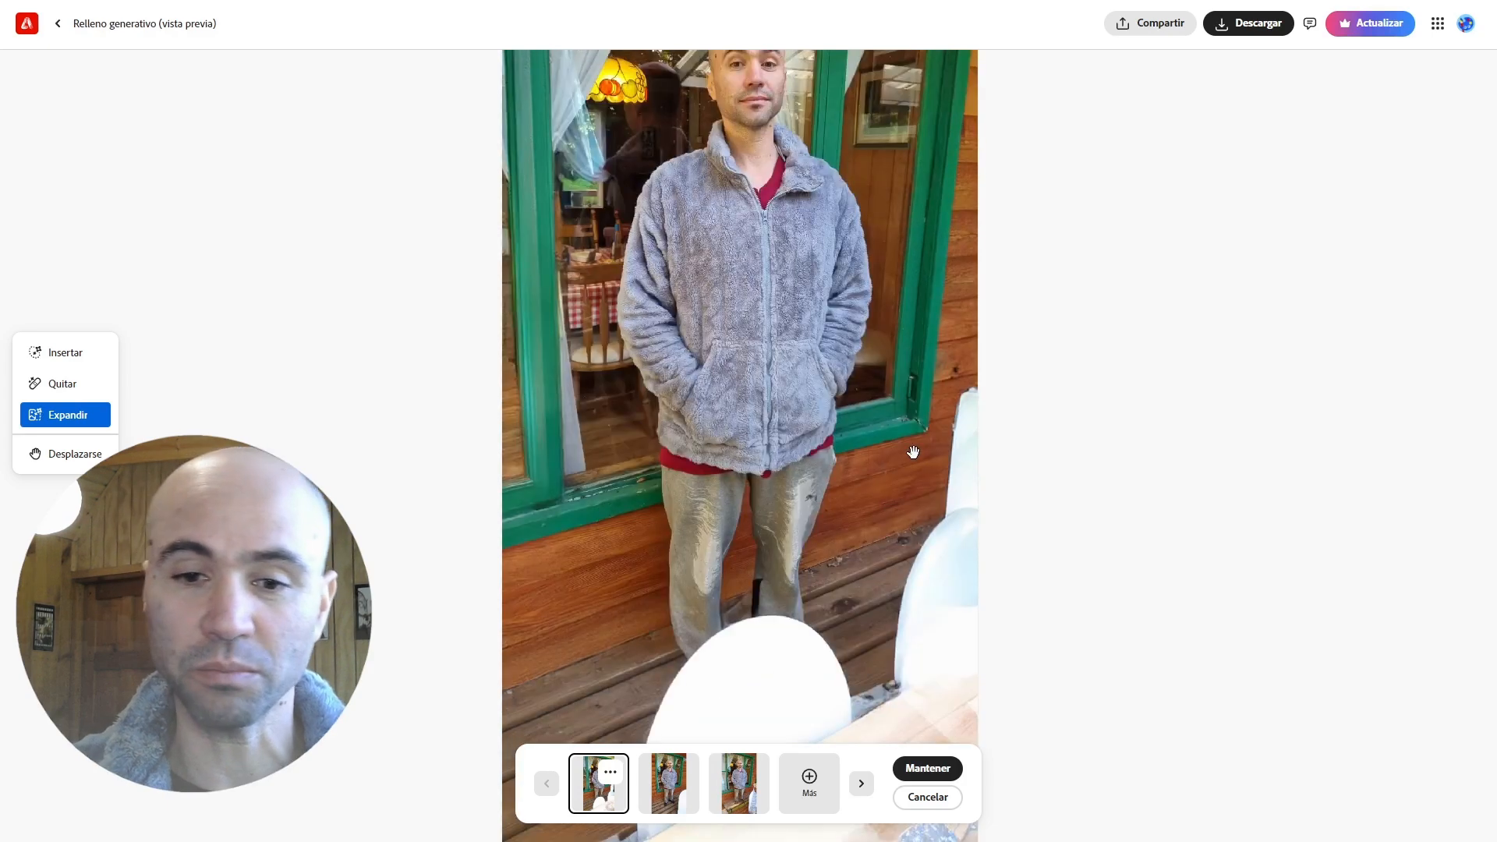
pyautogui.scroll(-3, 920, 512)
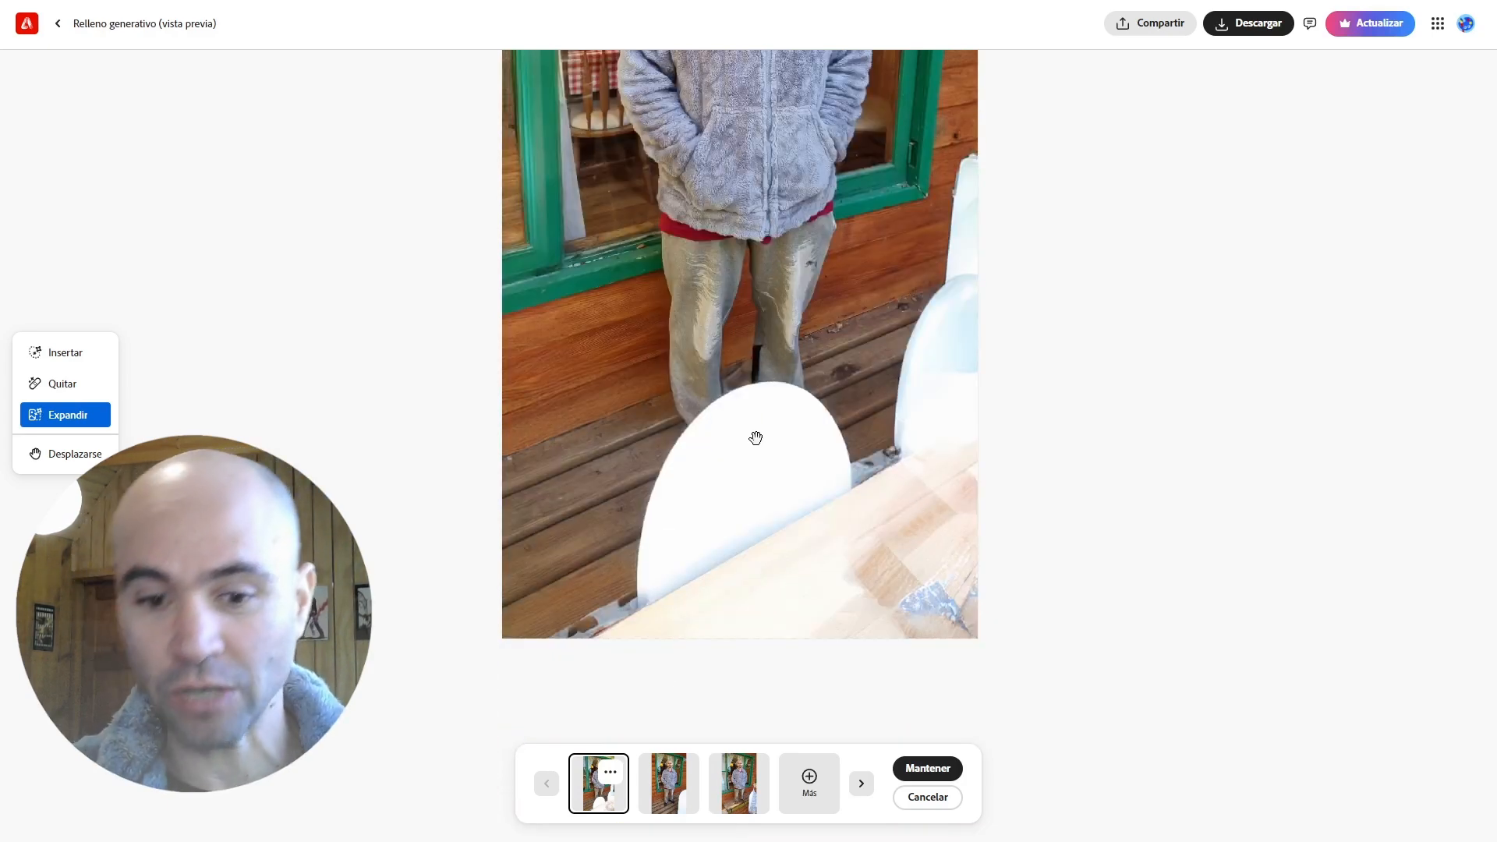
# Show the second generated variation of the standing man's photo and examine it from head to shoes, including the added floor.
pyautogui.click(669, 788)
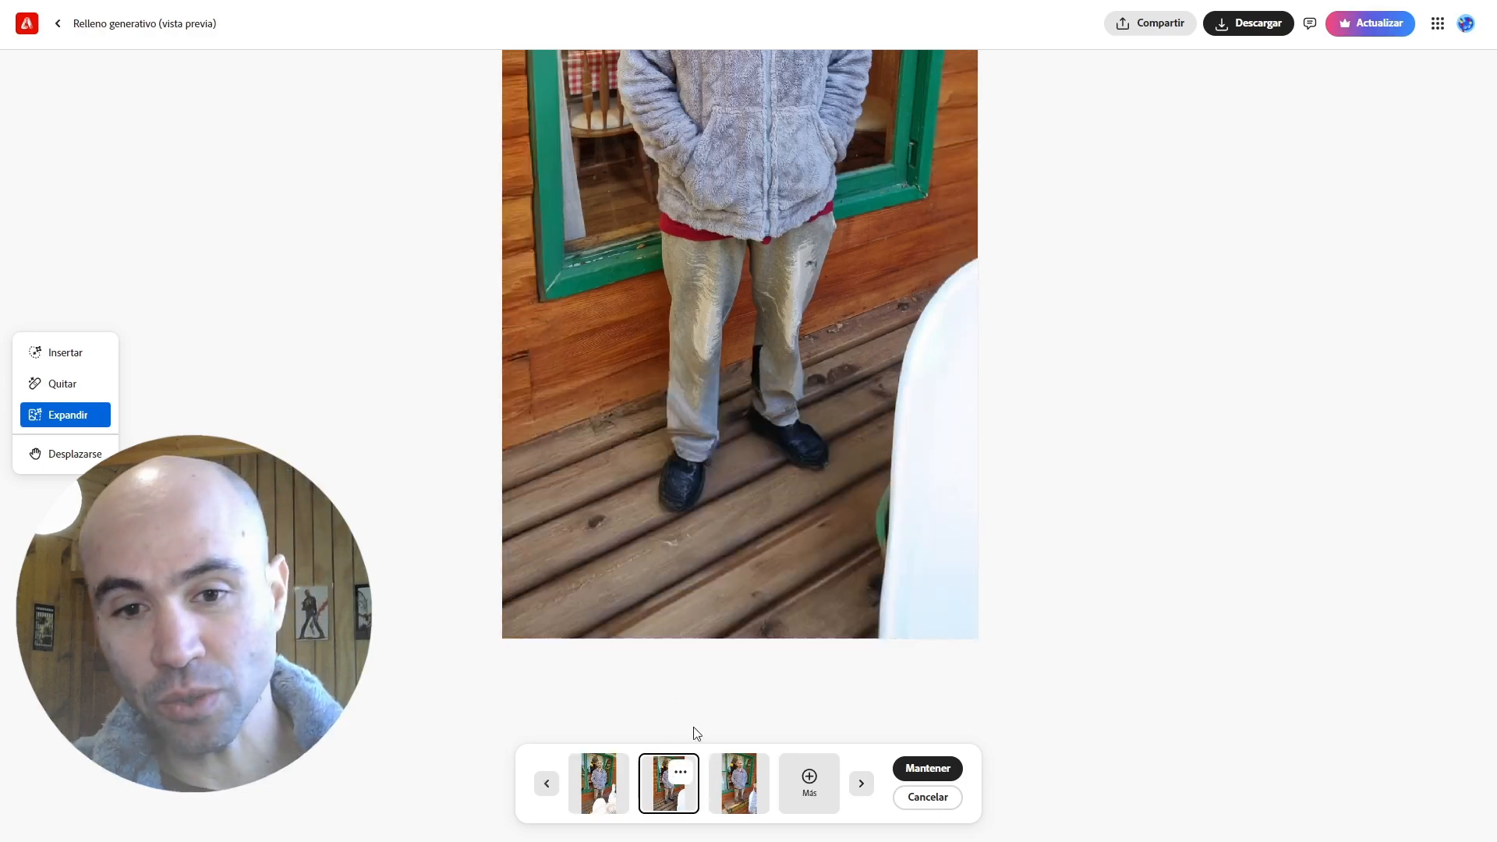
pyautogui.scroll(2, 754, 448)
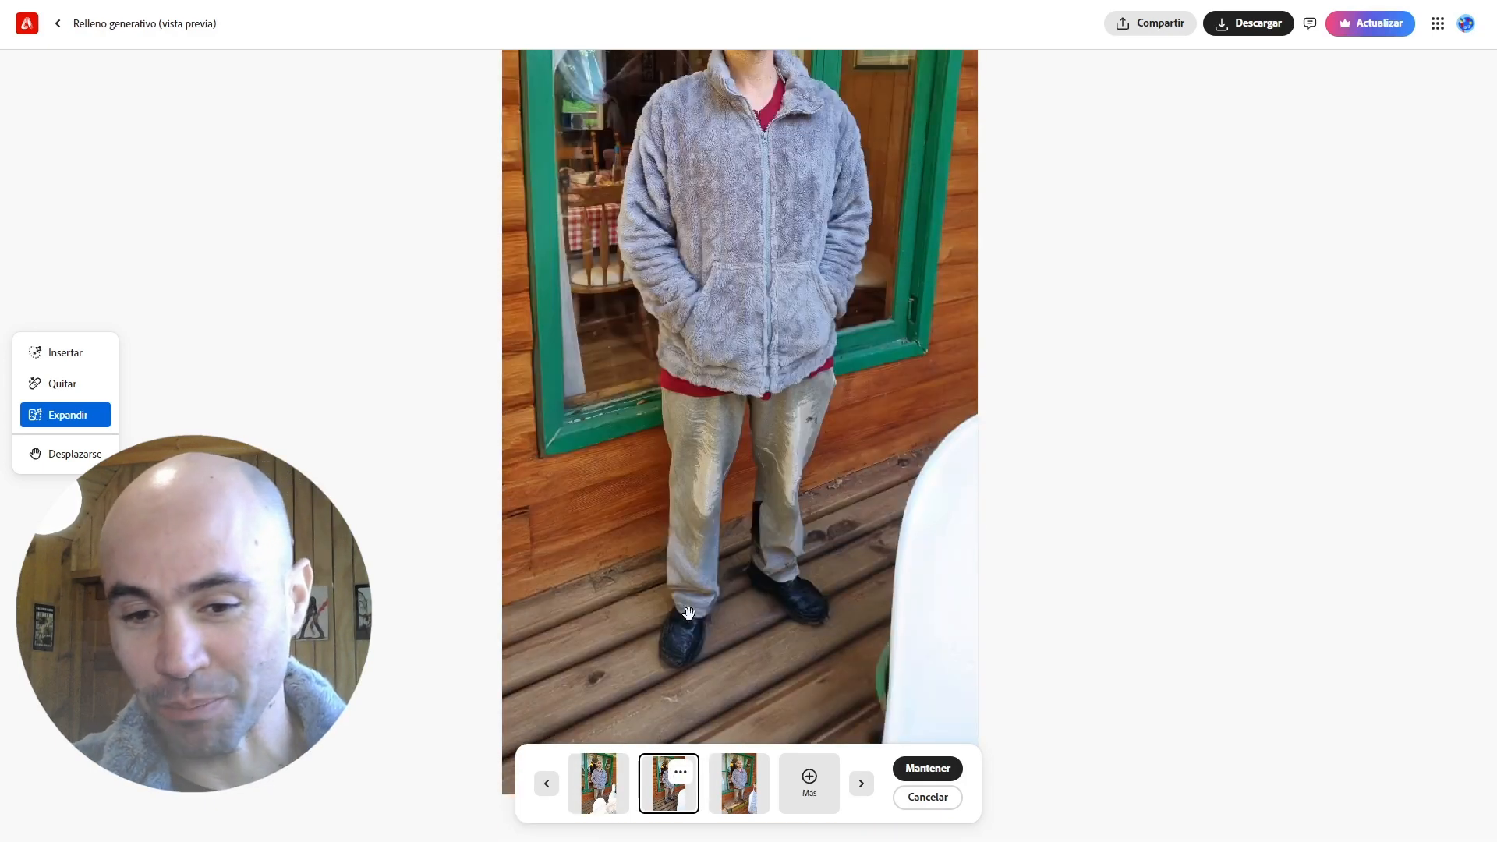
pyautogui.scroll(3, 794, 593)
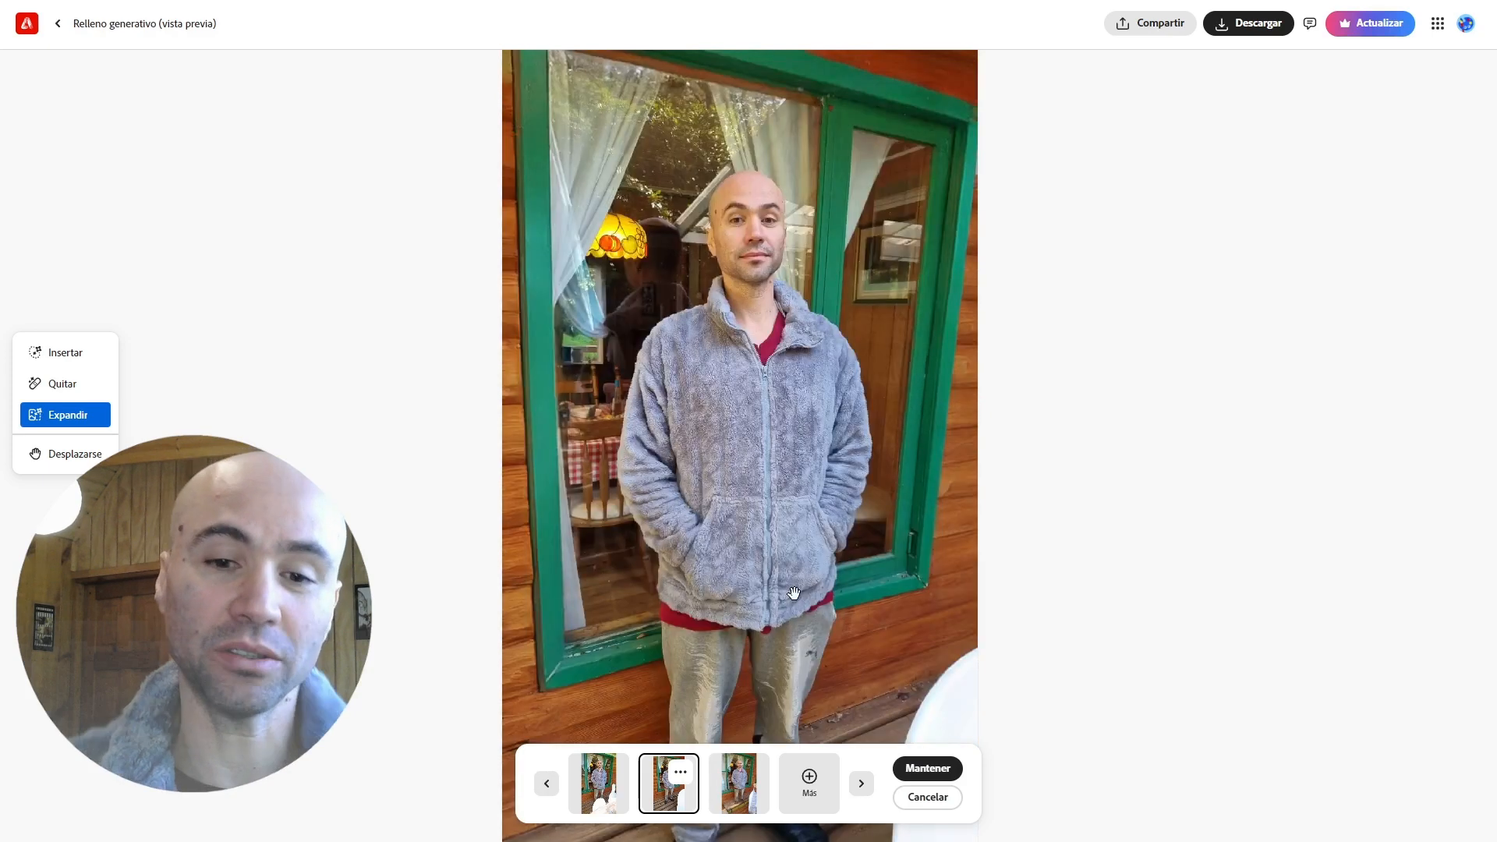
pyautogui.scroll(-4, 780, 639)
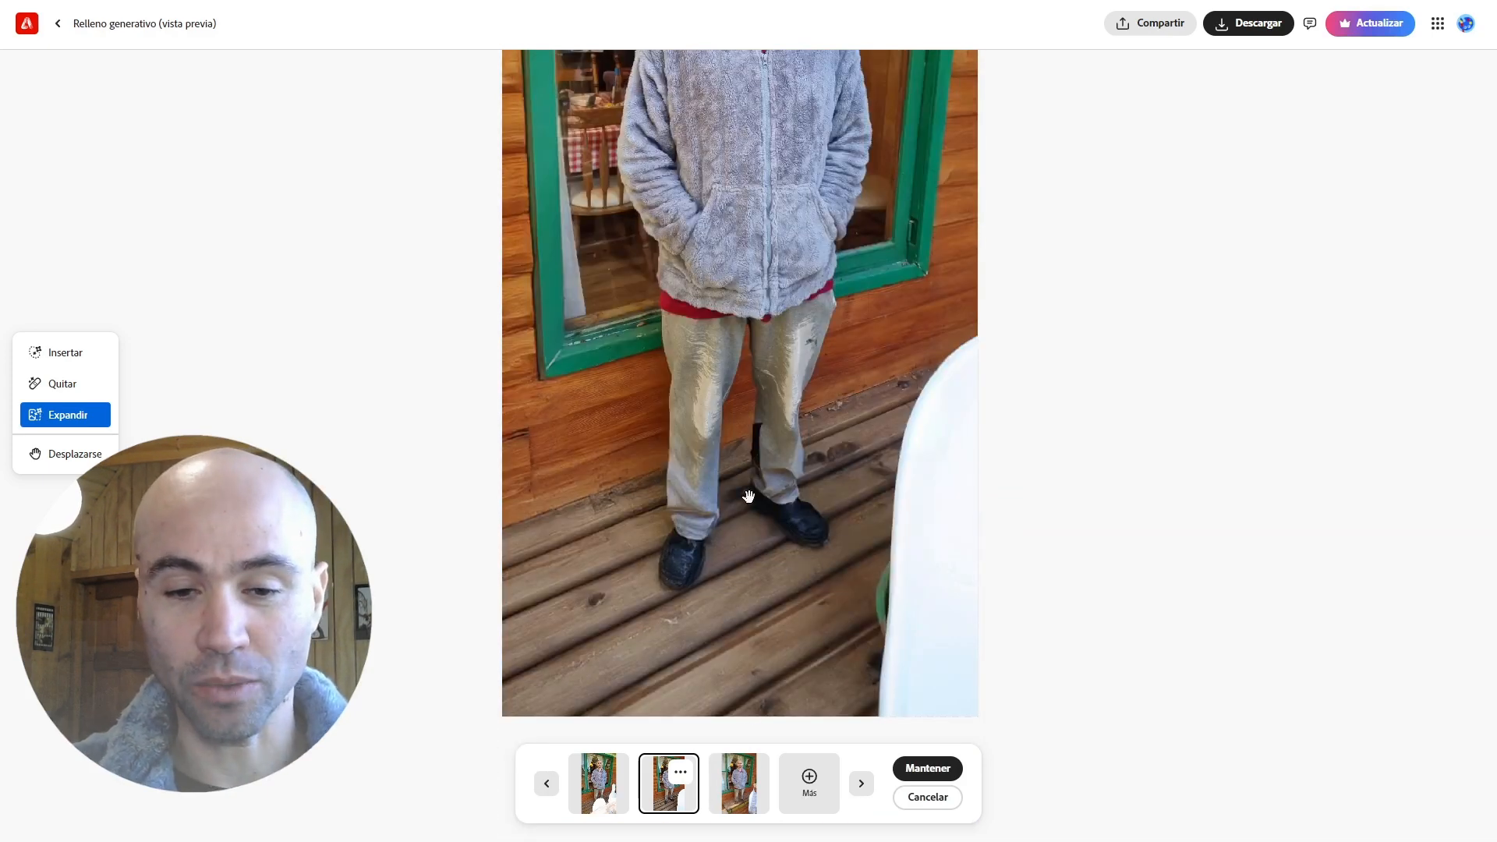
# Show the third generated variation of the man's photo and examine the shoes, the foreground and the extended window edges.
pyautogui.click(746, 792)
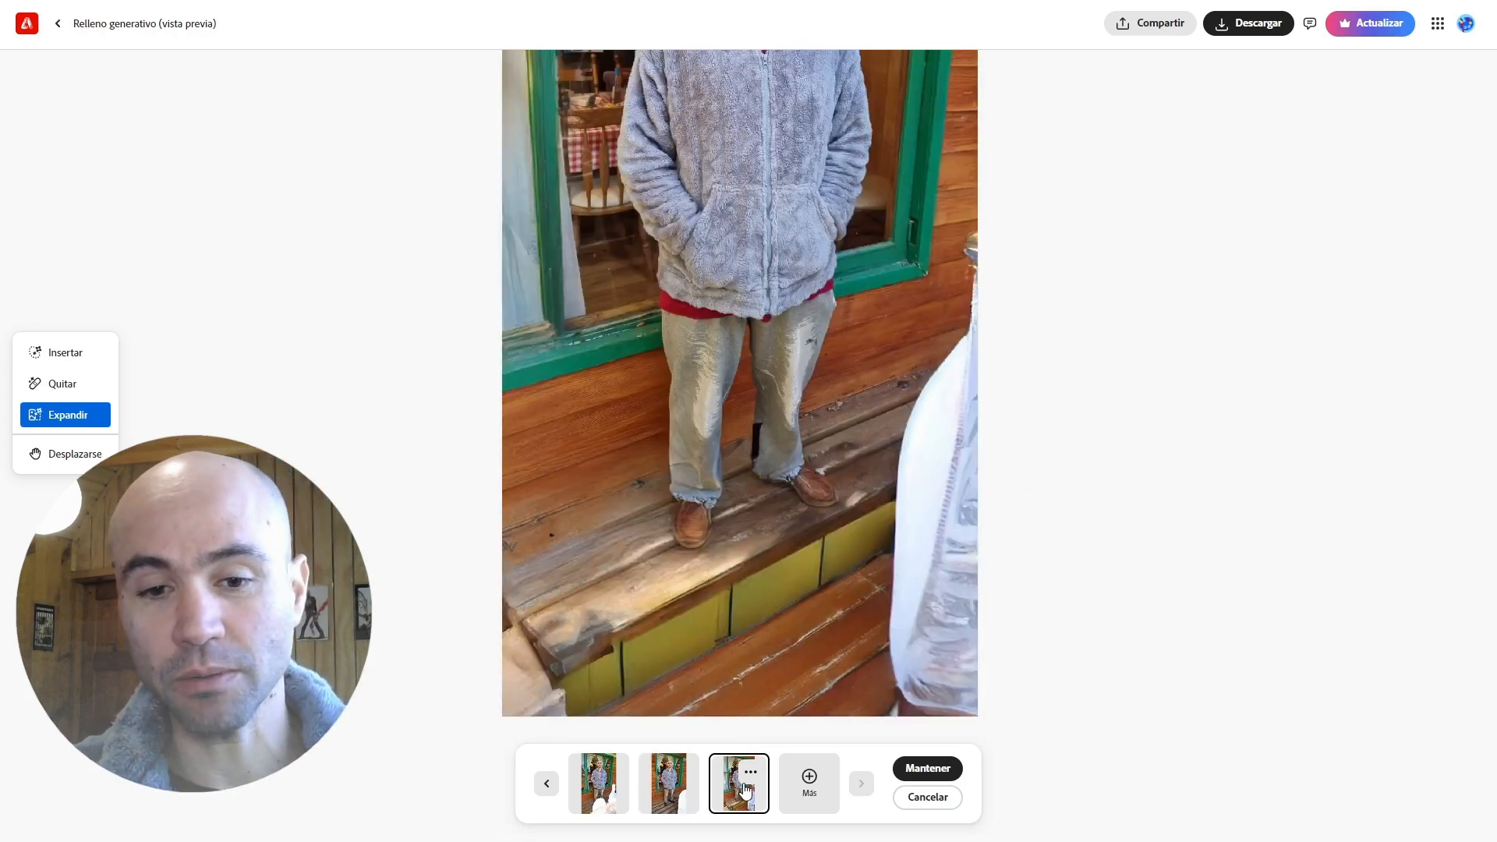
pyautogui.scroll(-2, 868, 471)
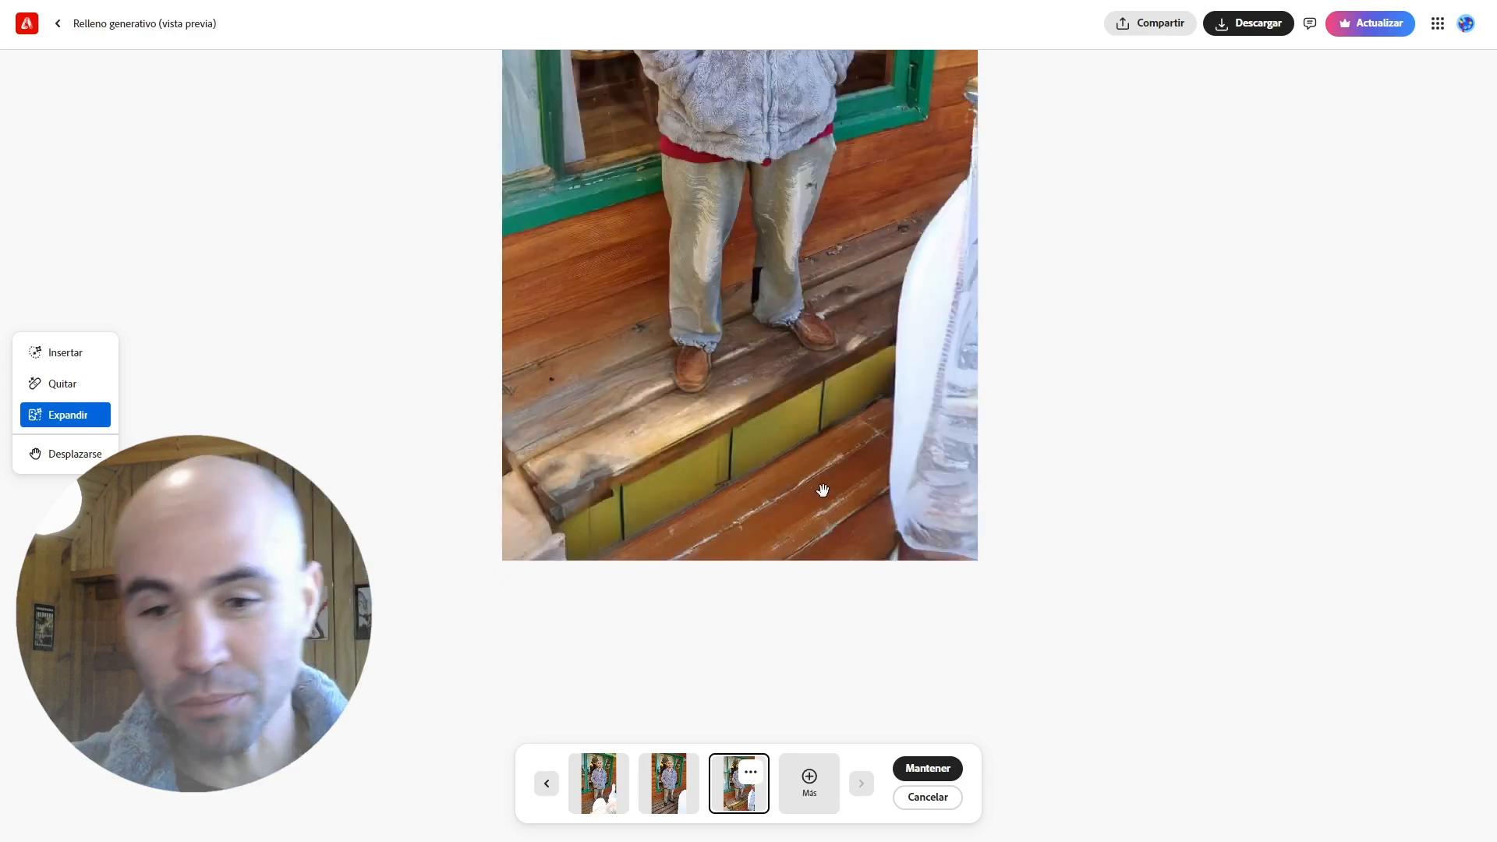
pyautogui.scroll(3, 822, 489)
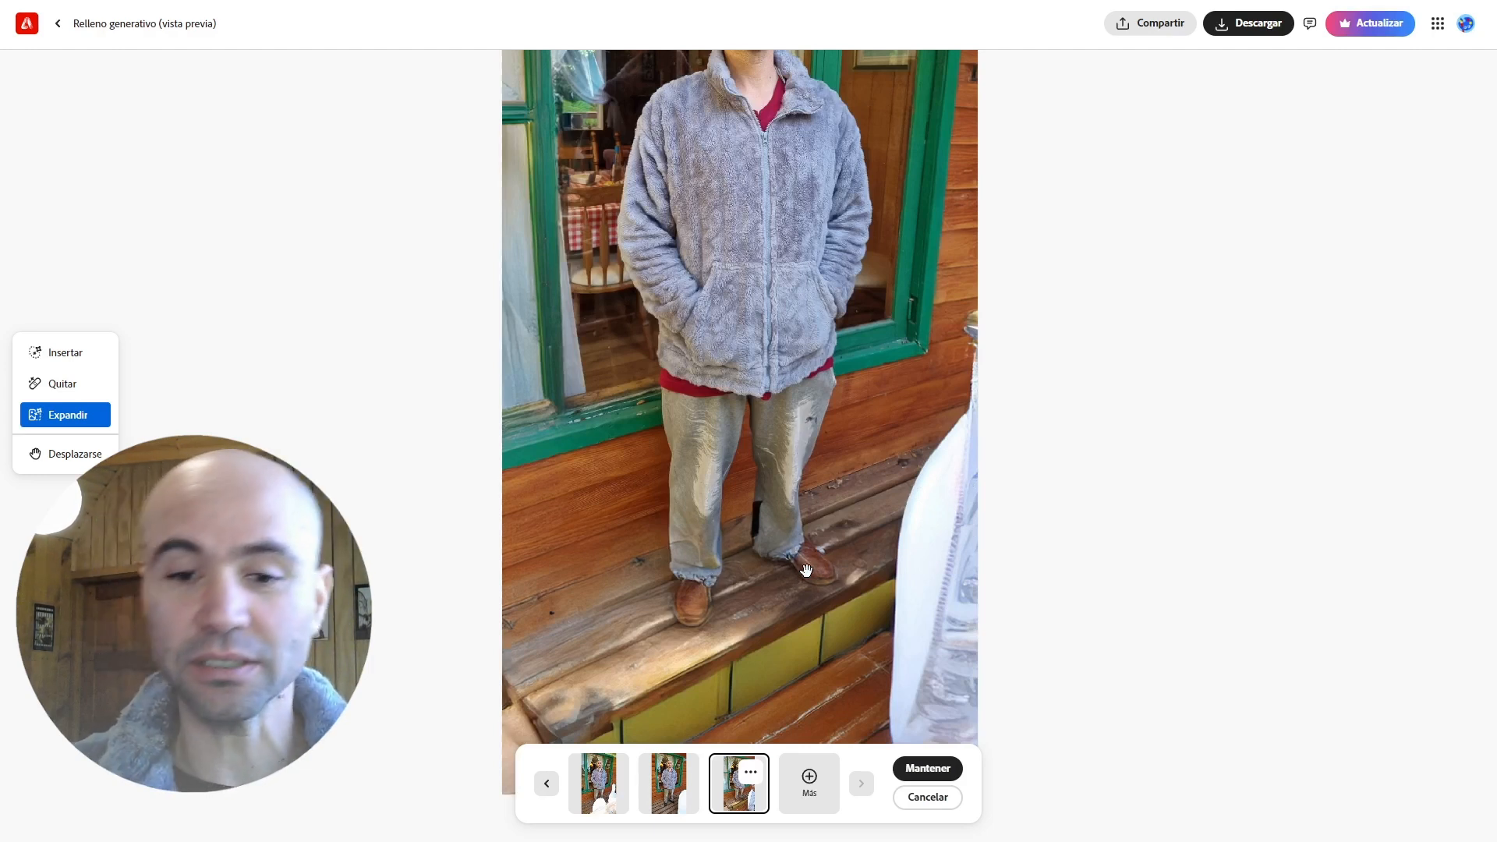
pyautogui.scroll(3, 780, 561)
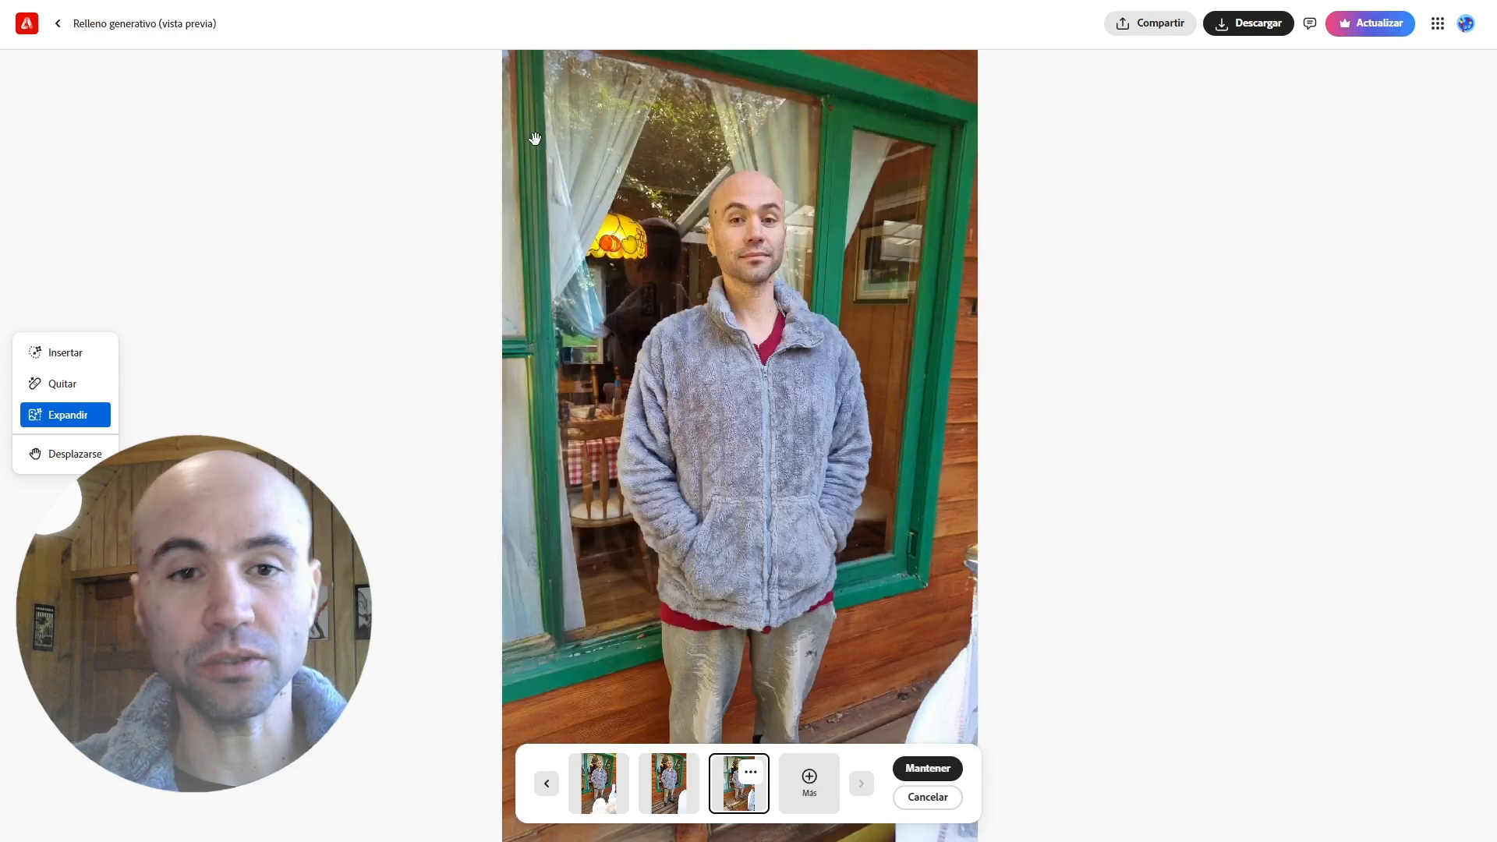